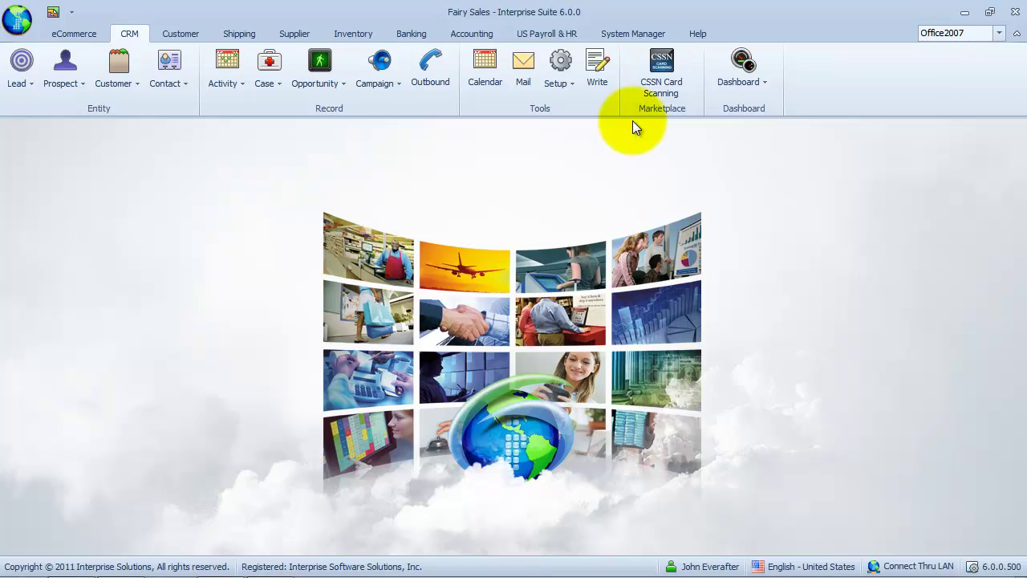
# - Go to the System Manager tab and show the Accounts options (All Account, My Account, Team)
pyautogui.click(630, 31)
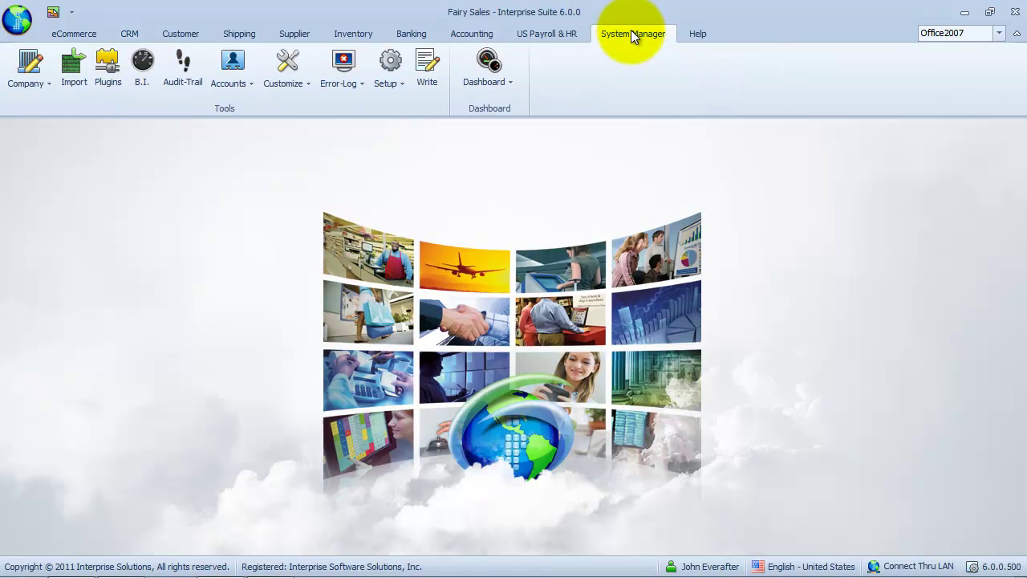
pyautogui.click(244, 91)
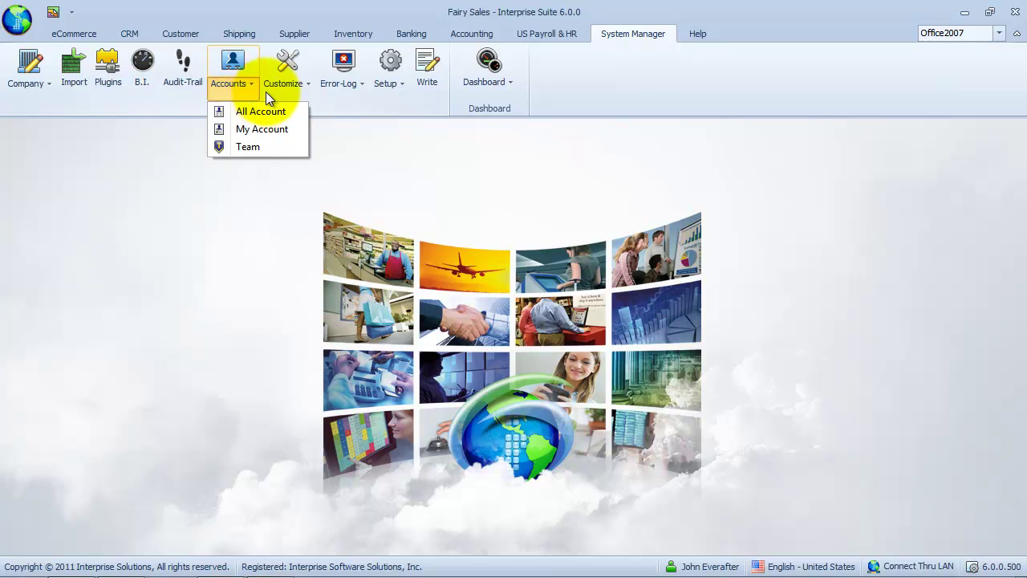
# - Open the fourth user's record from All Account and add a new e-mail account with POP3
pyautogui.click(303, 113)
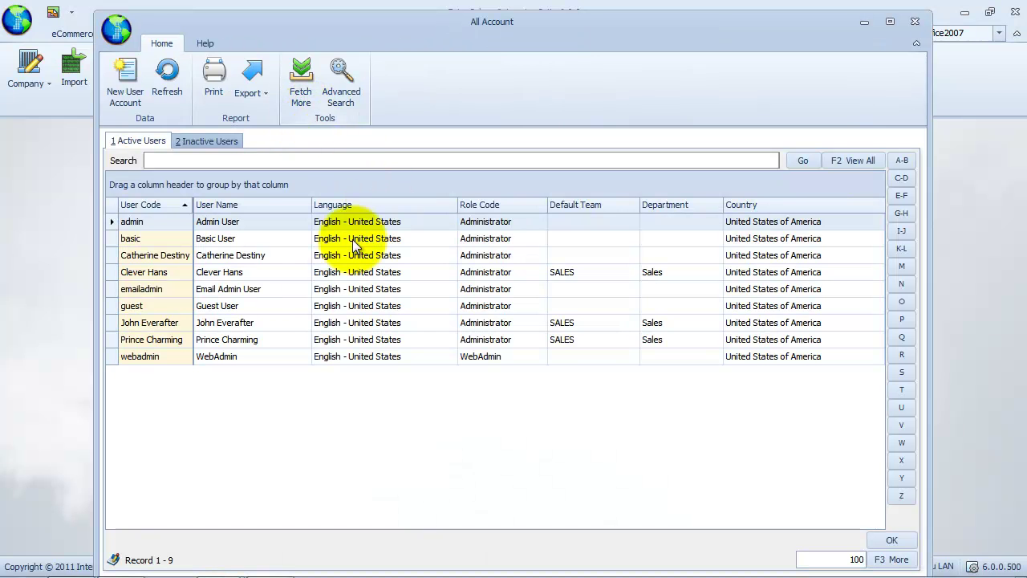
pyautogui.click(166, 271)
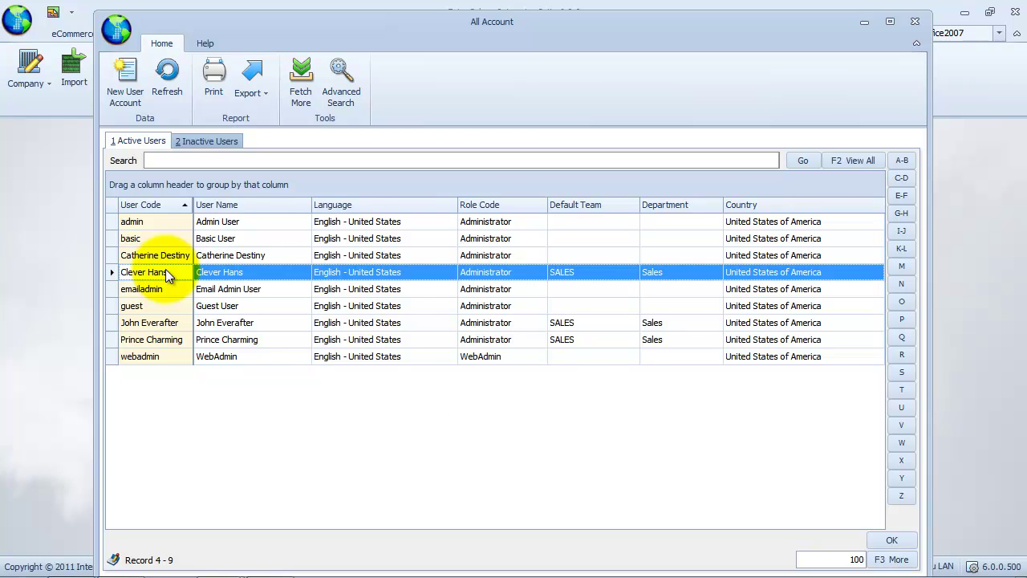
pyautogui.click(890, 540)
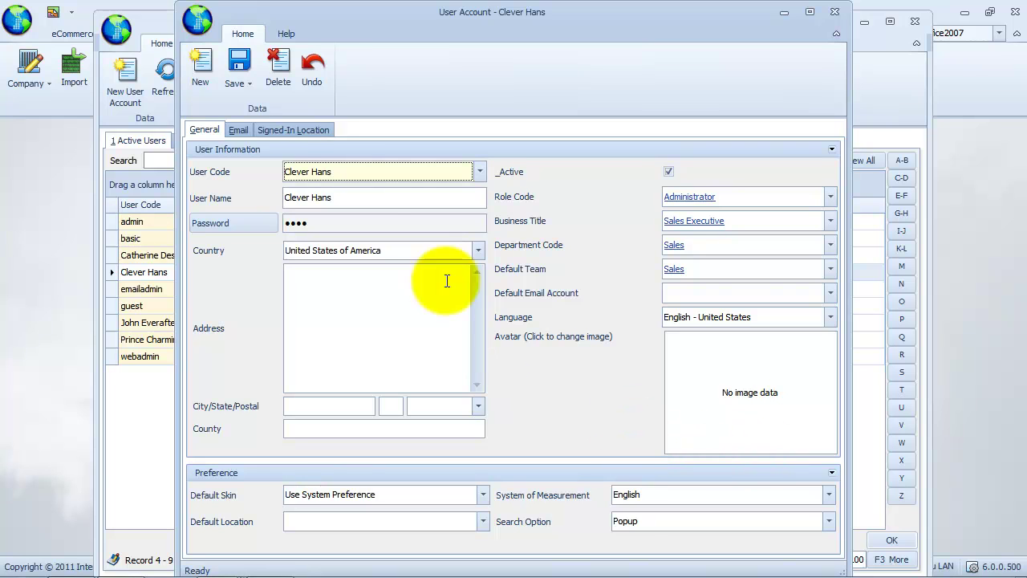
pyautogui.click(238, 131)
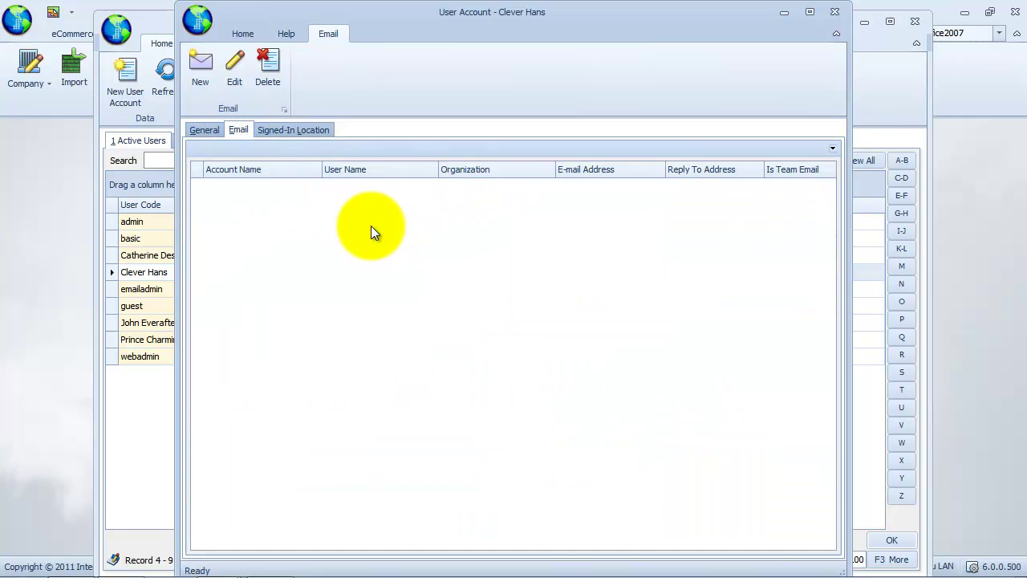
pyautogui.click(214, 93)
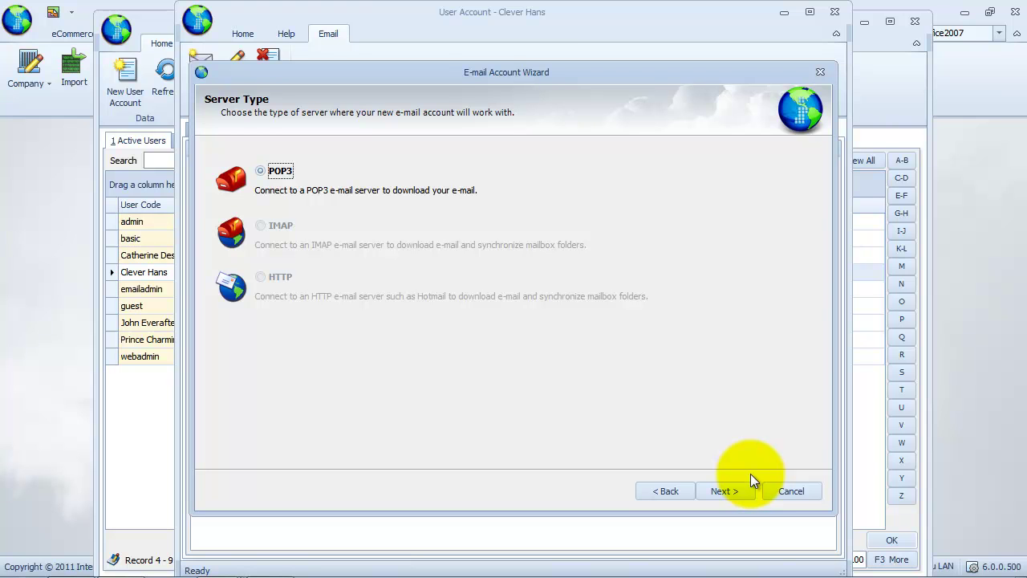
# - Enter the user's display name, Gmail address, logon user name and account password
pyautogui.click(727, 496)
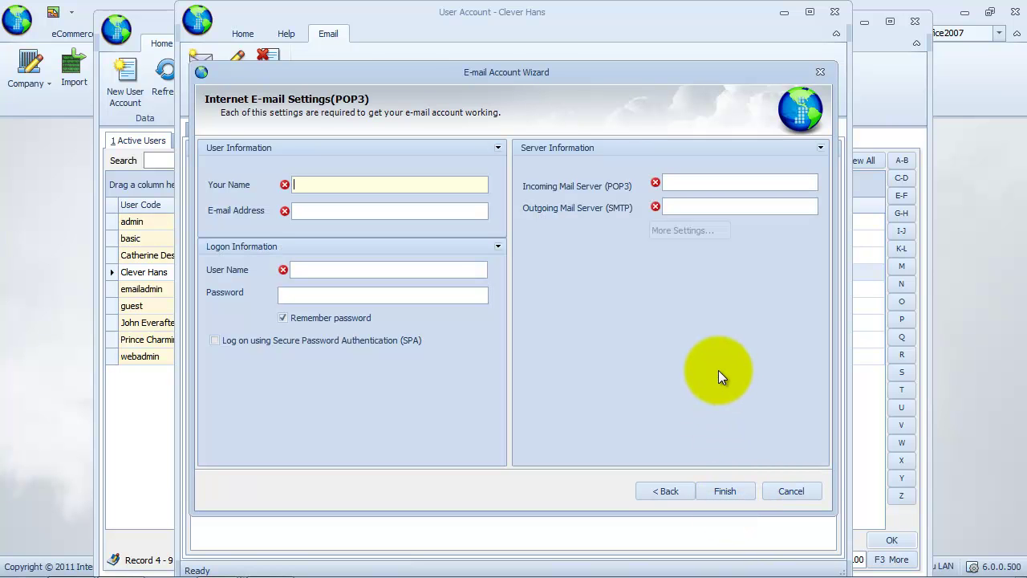
pyautogui.write('Clever Hans')
pyautogui.click(460, 211)
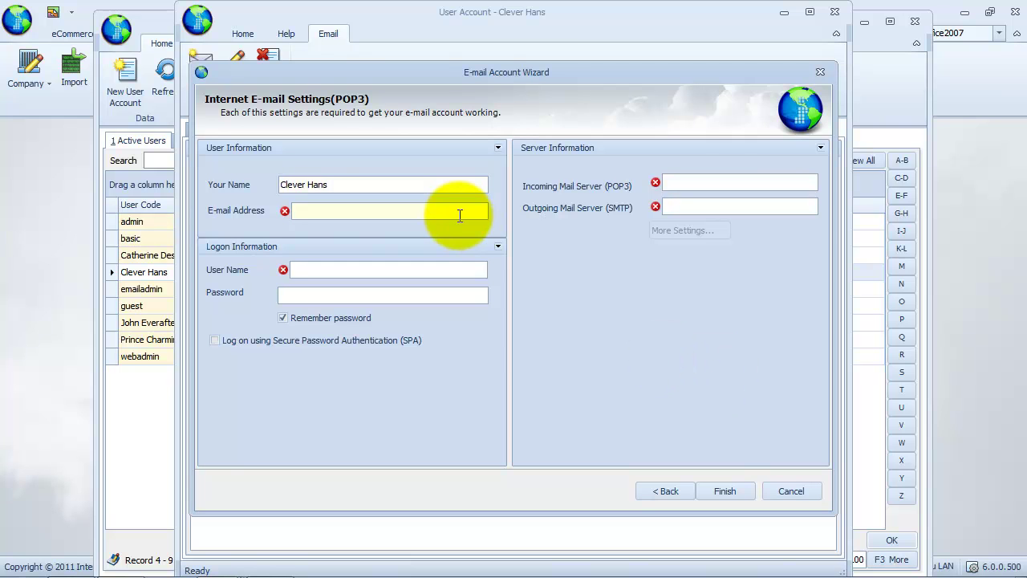
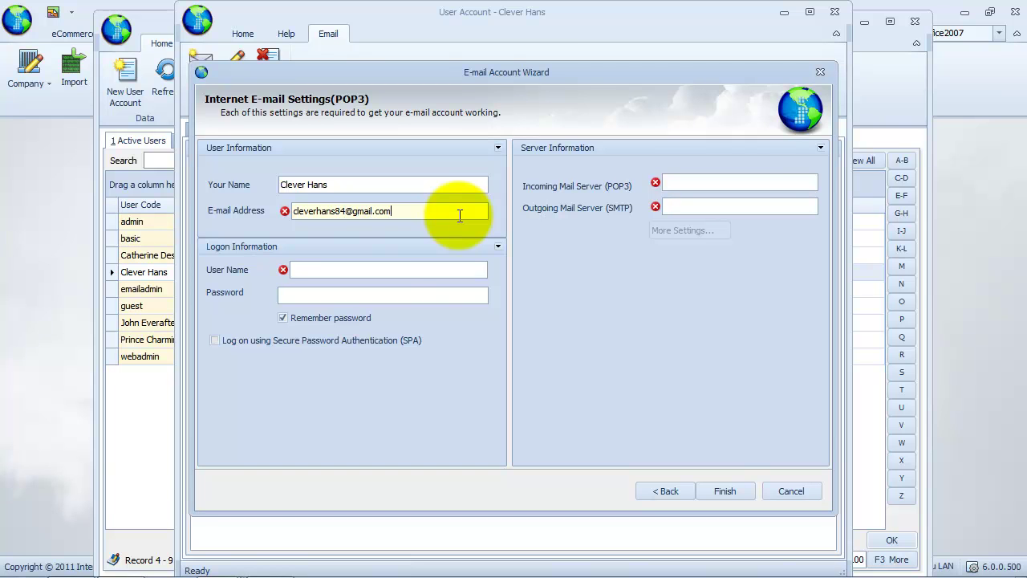
pyautogui.click(389, 274)
pyautogui.moveTo(435, 270); pyautogui.dragTo(263, 270)
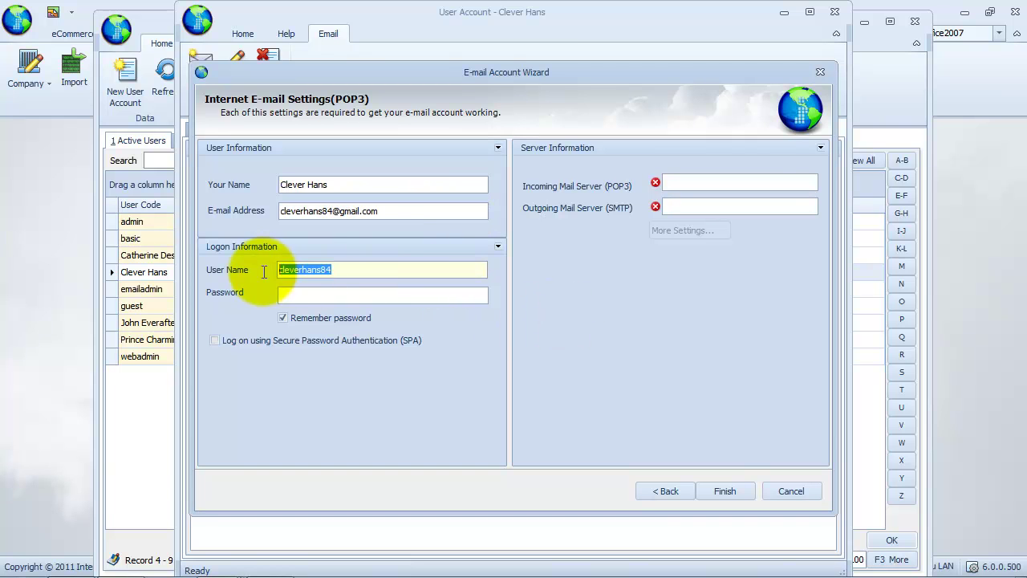
pyautogui.write('Clever Hans')
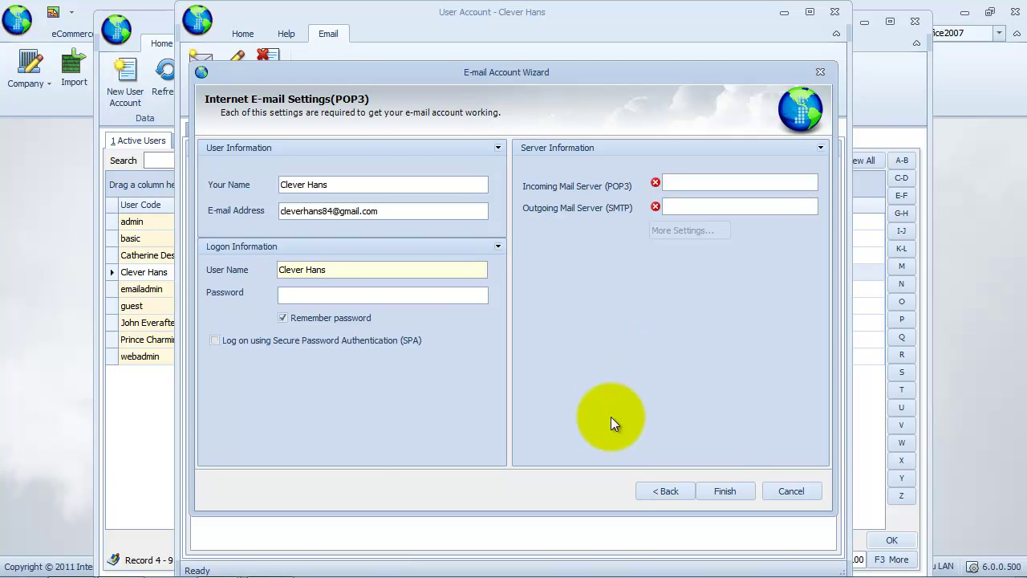
pyautogui.click(447, 294)
pyautogui.write('****')
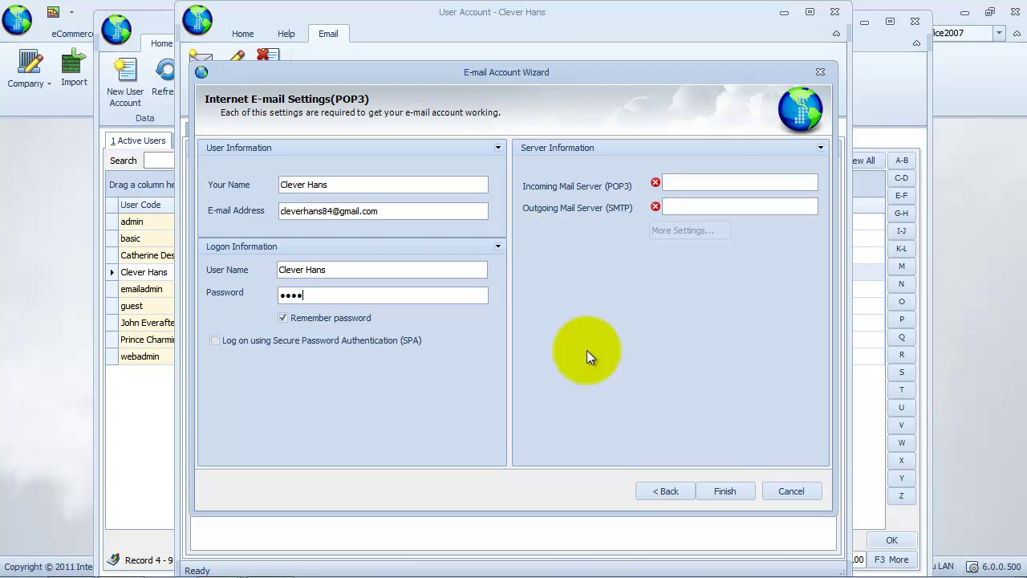
# - Set the incoming server to pop.gmail.com and the outgoing server to smtp.gmail.com
pyautogui.click(739, 182)
pyautogui.write('pop.gmail.com')
pyautogui.click(755, 206)
pyautogui.write('smtp.gmail.com')
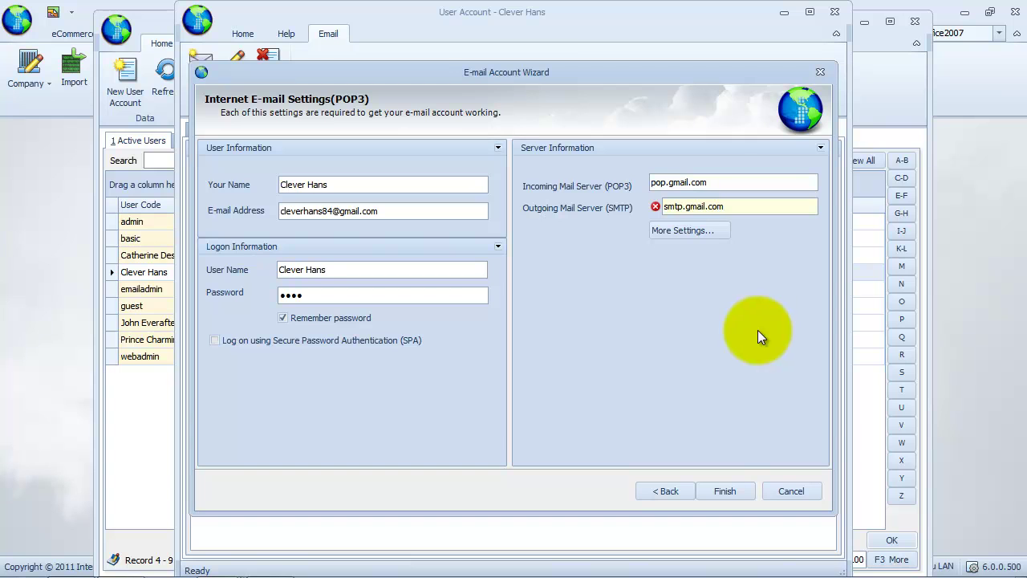
# - Name the mail account after the user, set organization Fairy Sales, and enable outgoing server authentication
pyautogui.click(695, 232)
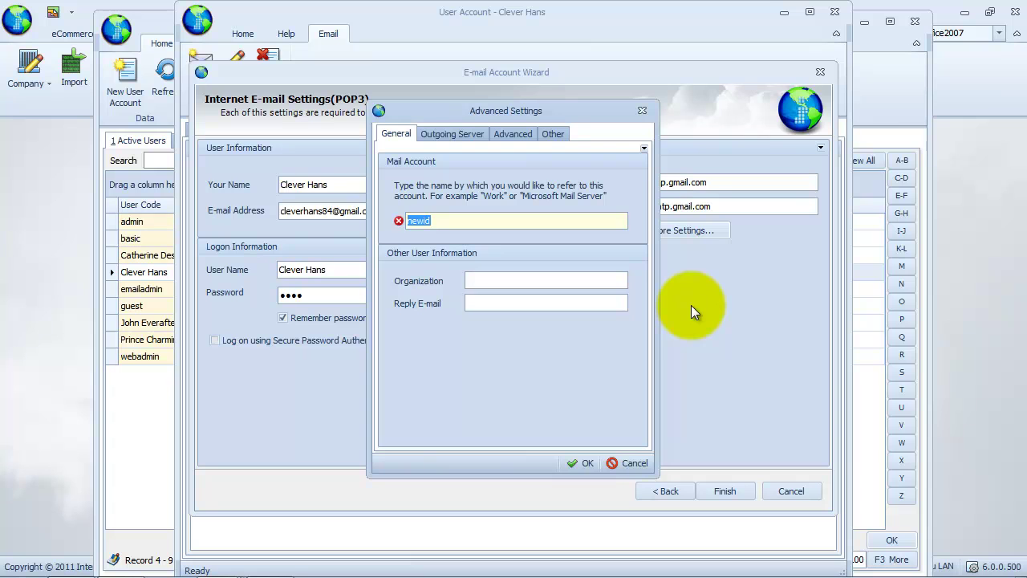
pyautogui.write('Clever Hans')
pyautogui.press('Tab')
pyautogui.write('Fairy Sales')
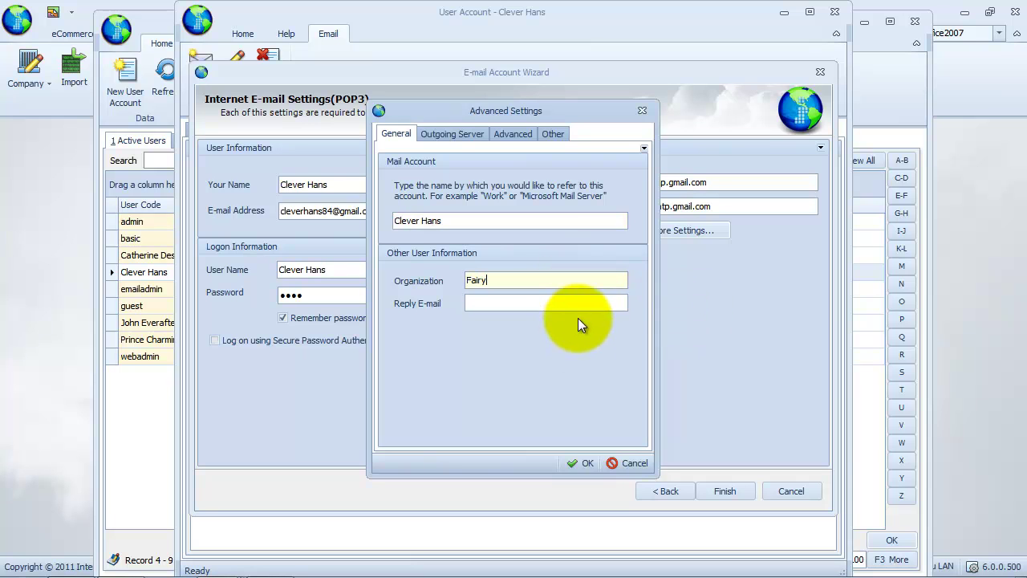
pyautogui.click(471, 137)
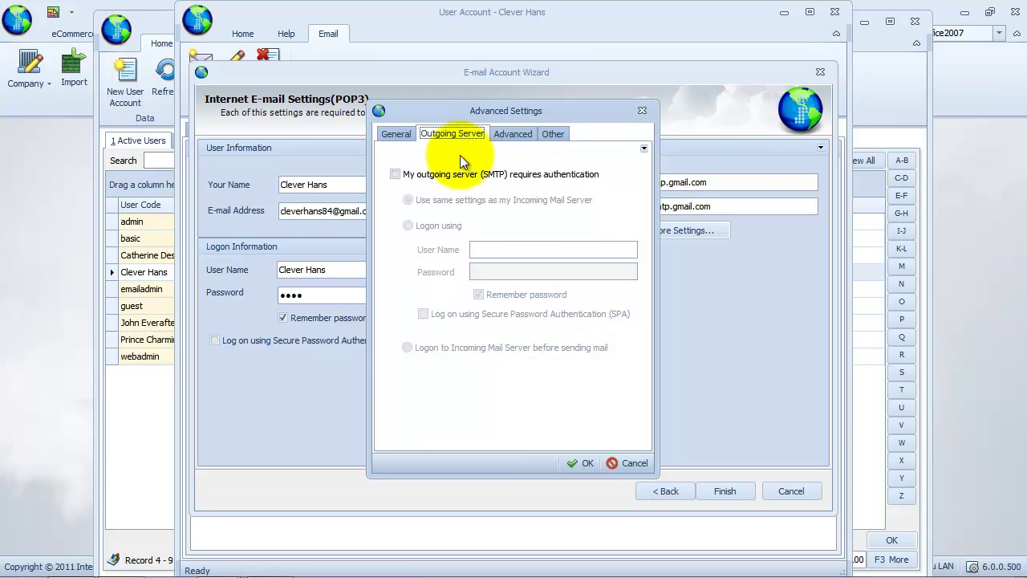
pyautogui.click(398, 173)
# - Set incoming port 995 and outgoing port 465, both requiring SSL
pyautogui.click(515, 134)
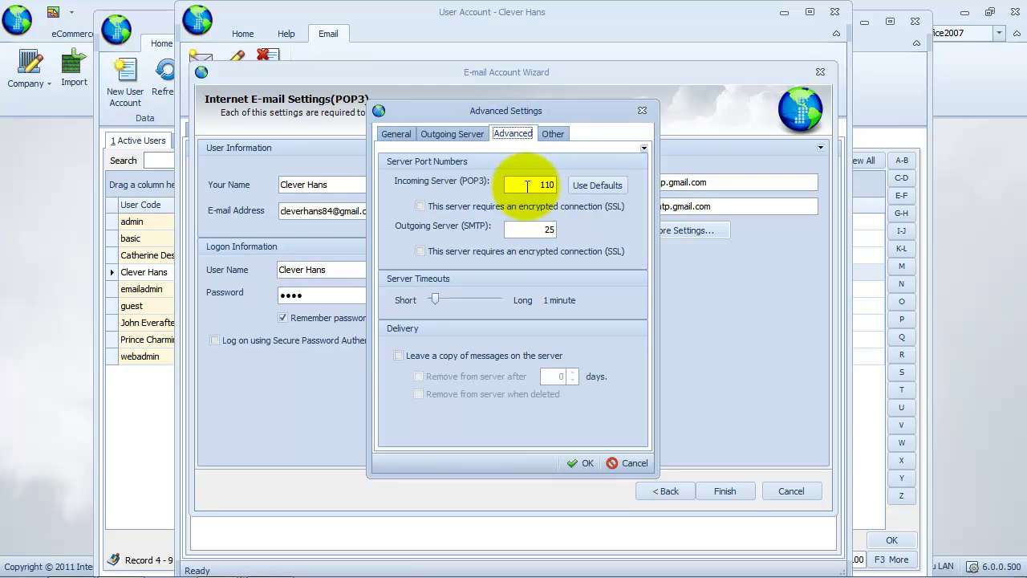
pyautogui.moveTo(533, 184); pyautogui.dragTo(565, 185)
pyautogui.write('995')
pyautogui.click(420, 206)
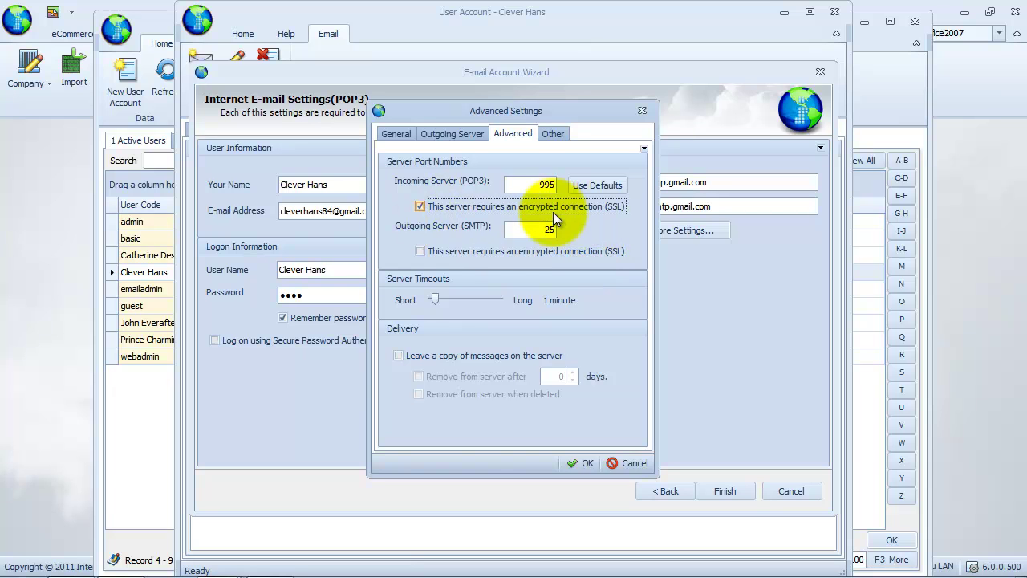
pyautogui.moveTo(530, 231); pyautogui.dragTo(621, 237)
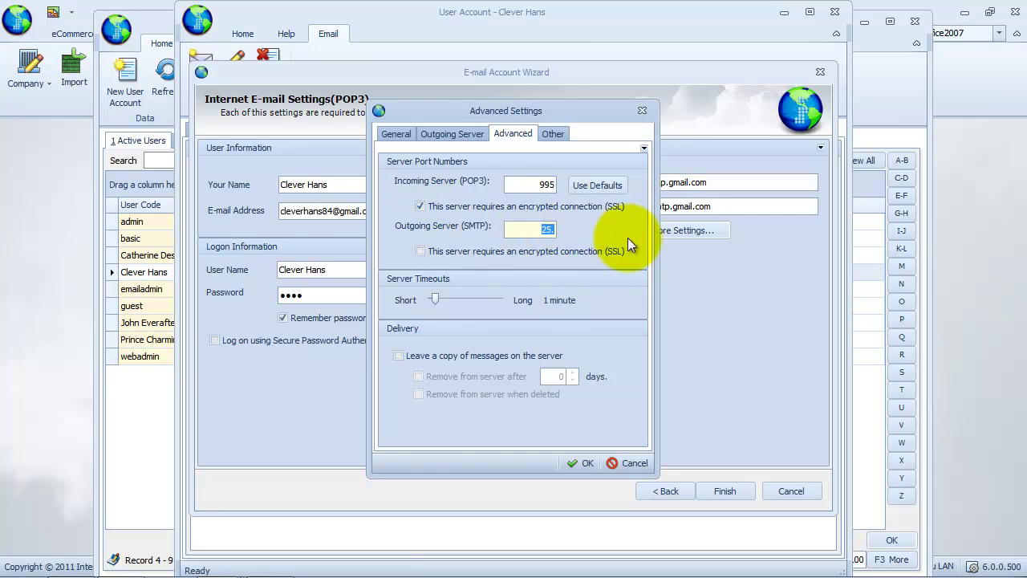
pyautogui.write('465')
pyautogui.click(420, 251)
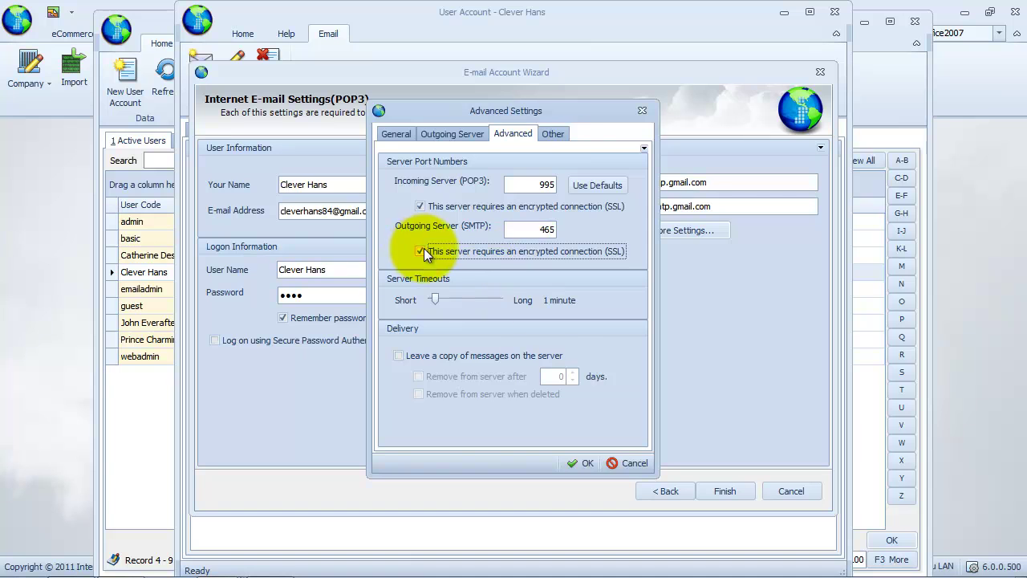
pyautogui.click(562, 135)
# - Finish the mail account, make it the user's default email account, then Save and Close
pyautogui.click(581, 463)
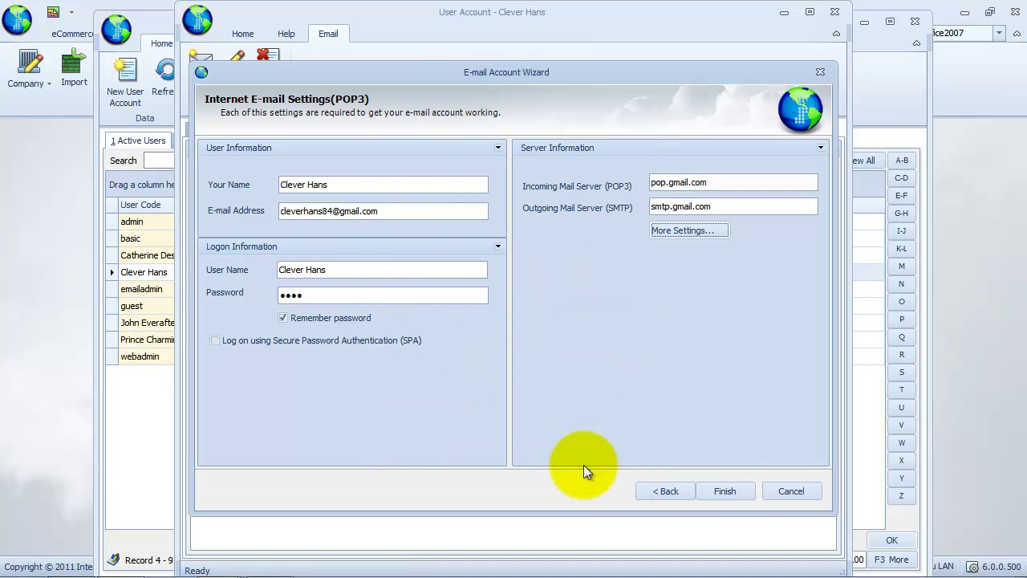
pyautogui.click(726, 489)
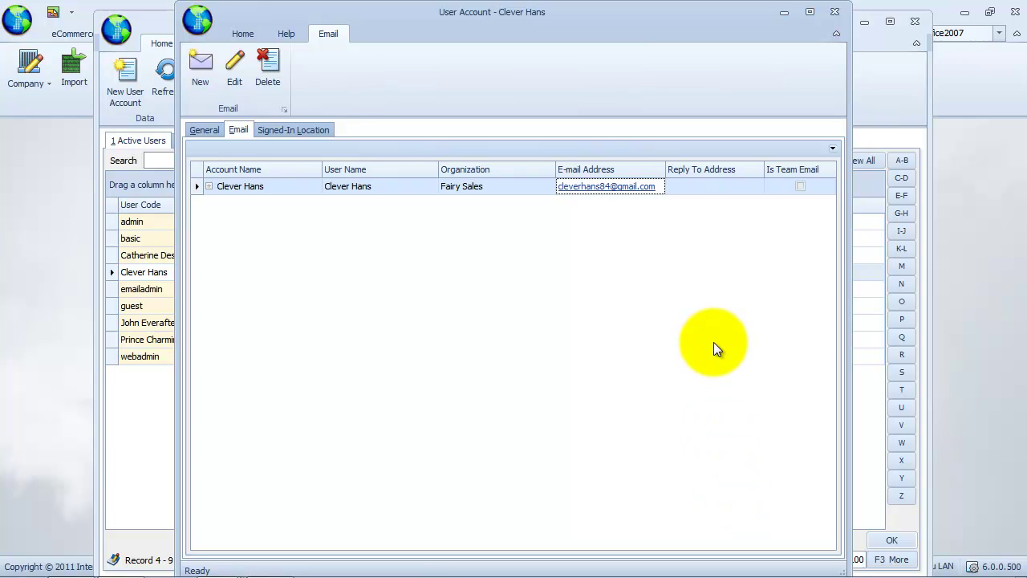
pyautogui.click(203, 131)
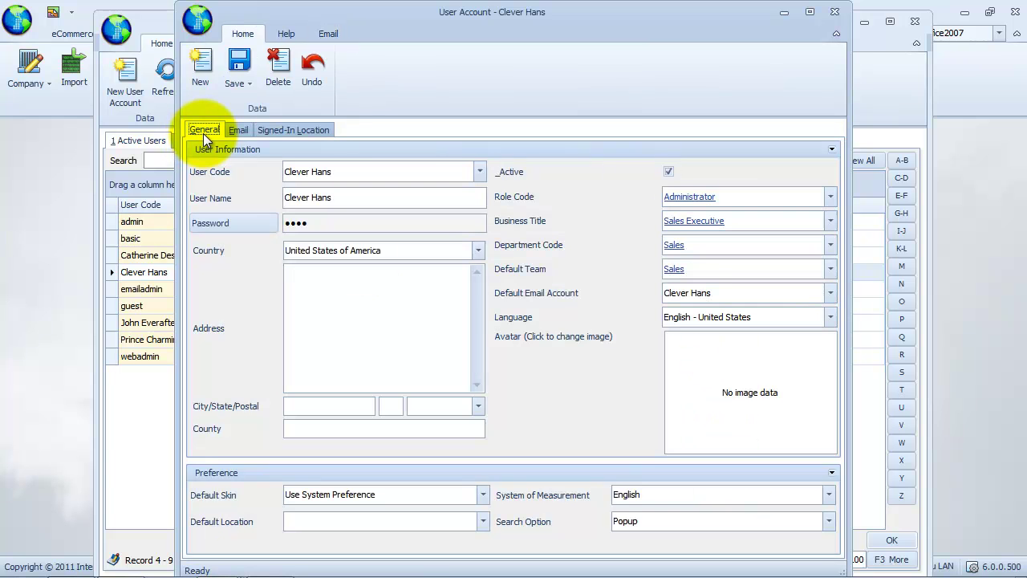
pyautogui.click(826, 295)
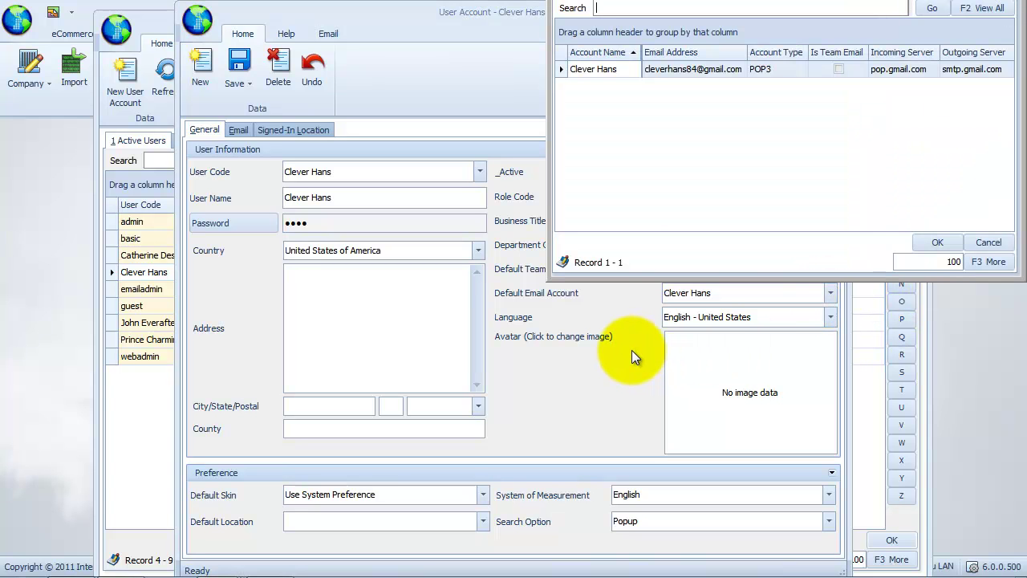
pyautogui.click(631, 349)
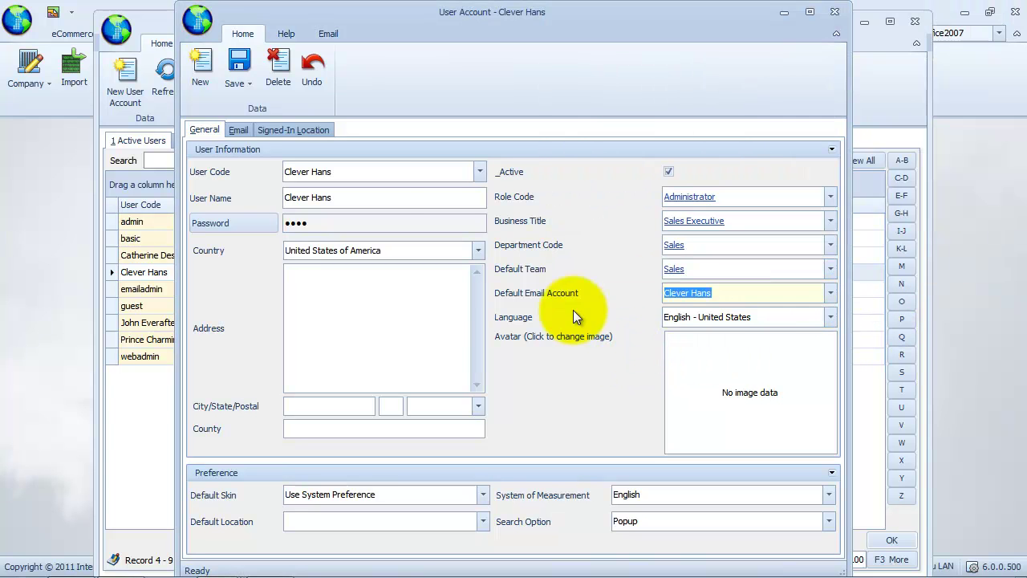
pyautogui.click(239, 84)
pyautogui.click(271, 146)
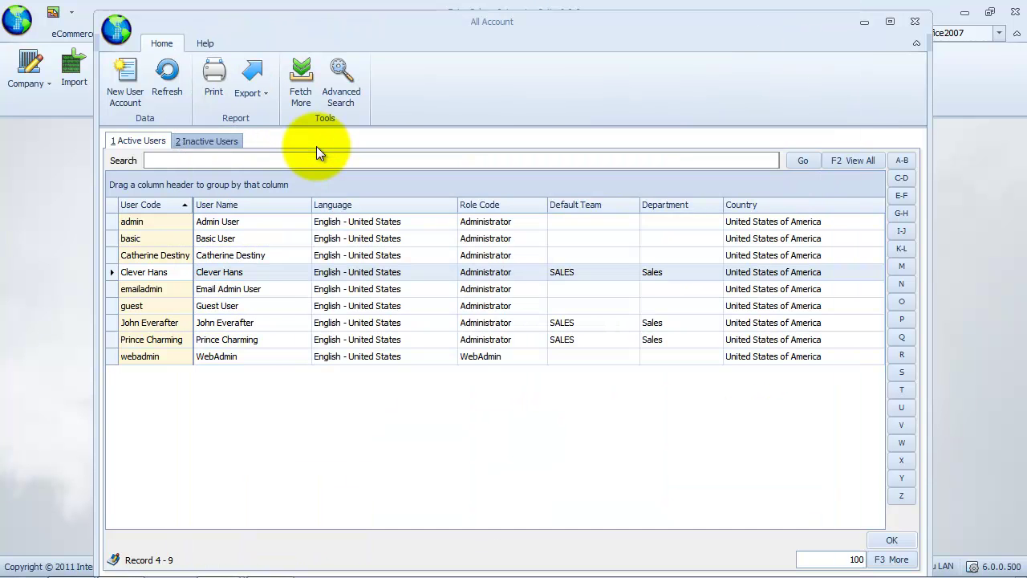
# - Open the SALES team from Accounts > Team and start a POP3 e-mail account for it
pyautogui.click(914, 22)
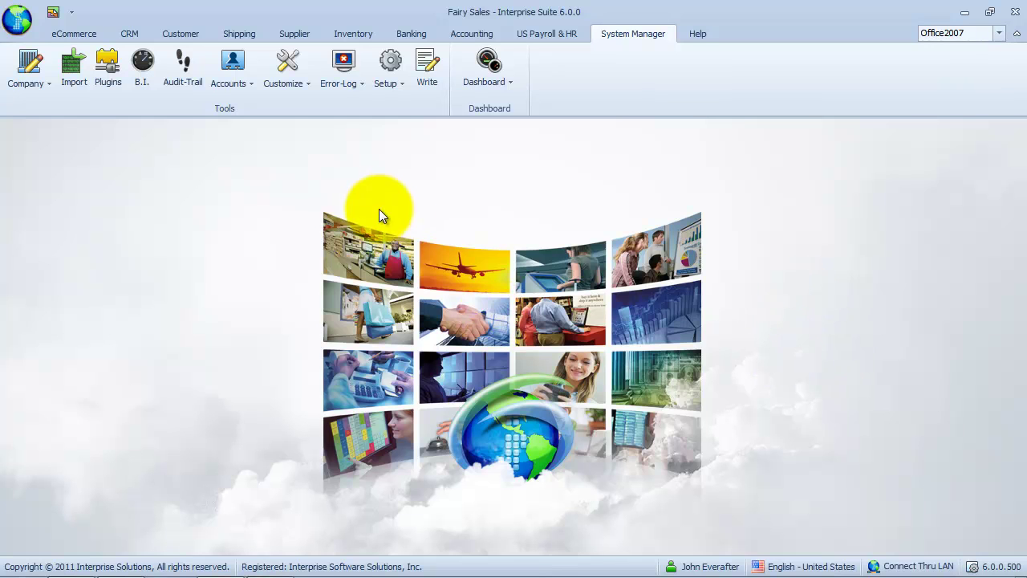
pyautogui.click(252, 84)
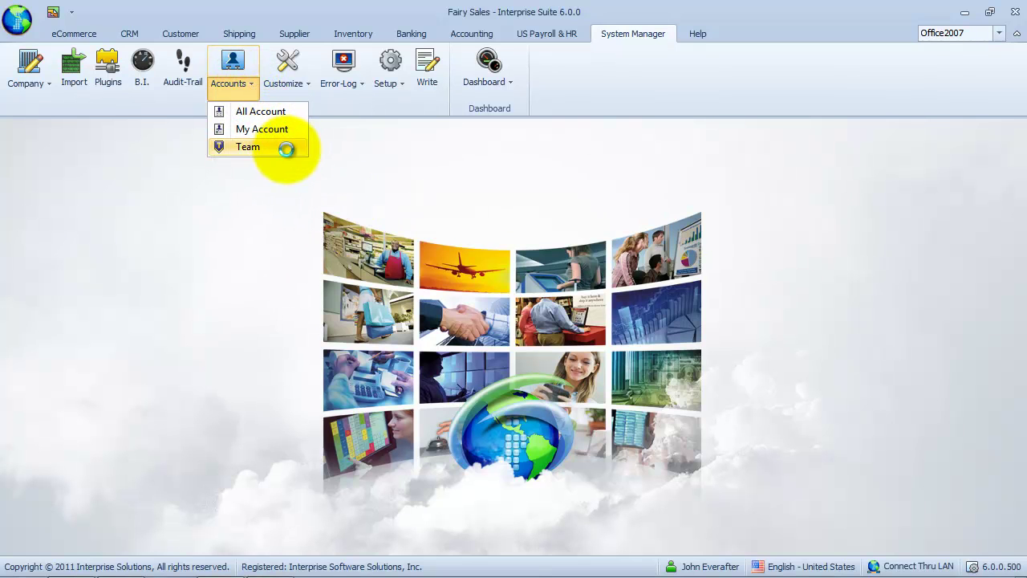
pyautogui.click(285, 150)
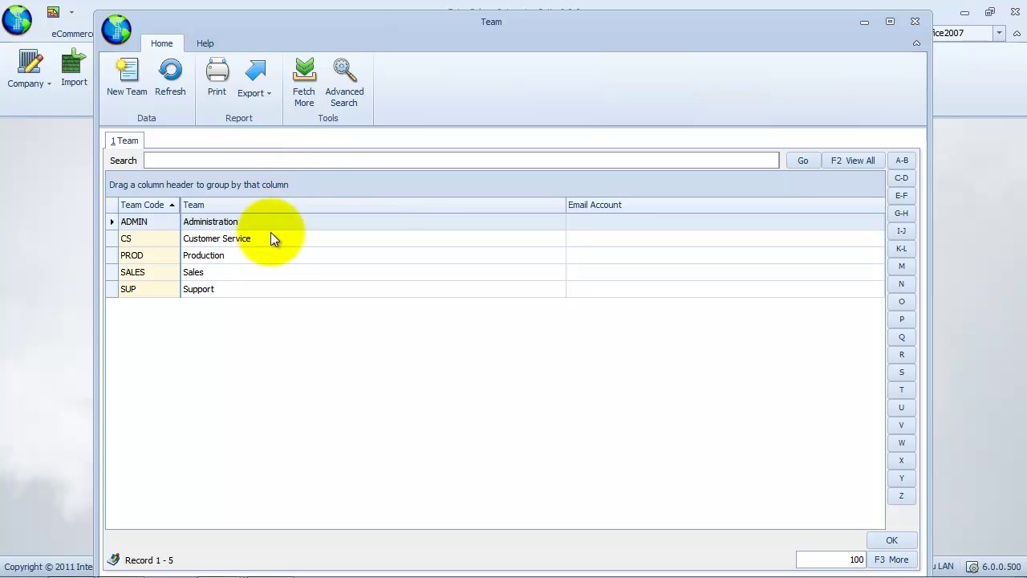
pyautogui.click(269, 271)
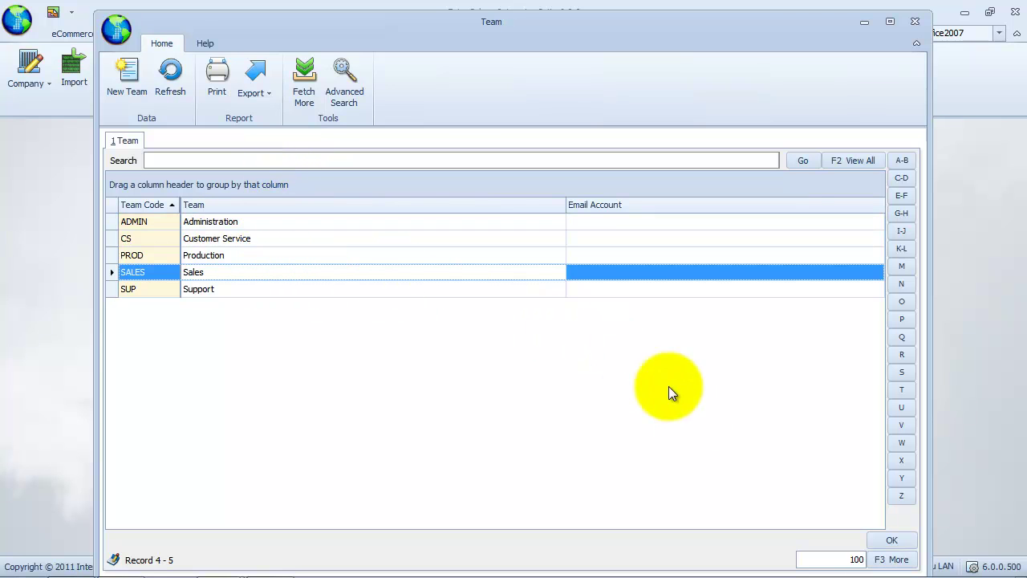
pyautogui.click(895, 541)
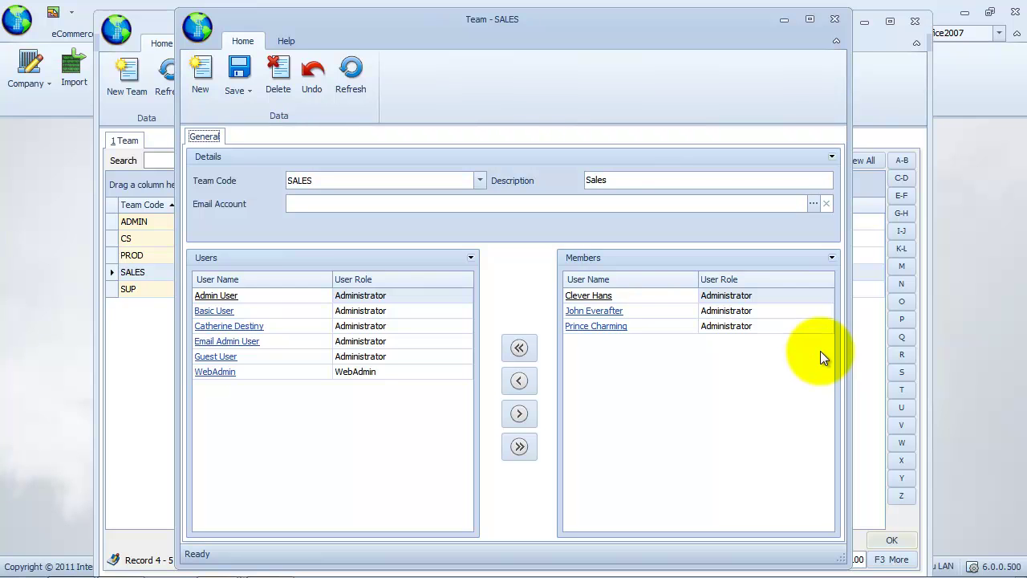
pyautogui.click(812, 204)
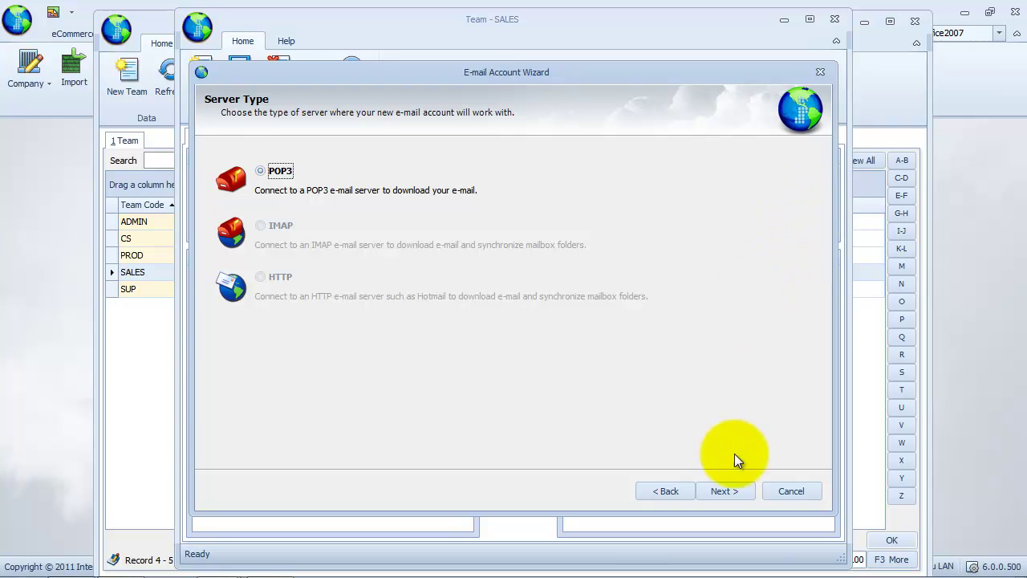
# - Enter 'FS Sales Team' as name and user name, plus the team's Gmail address and password
pyautogui.click(724, 491)
pyautogui.write('FS Sales Team')
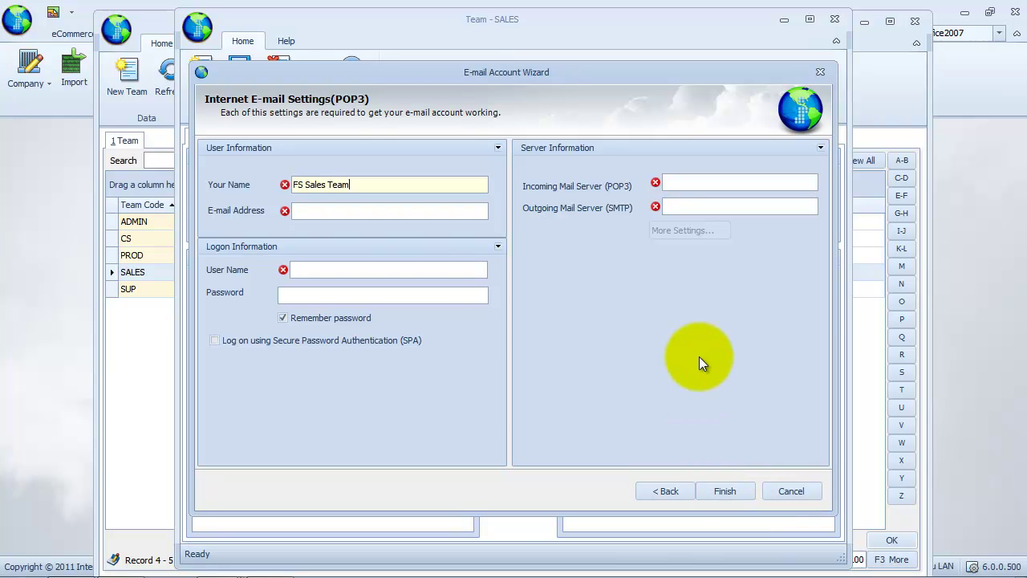
pyautogui.click(411, 210)
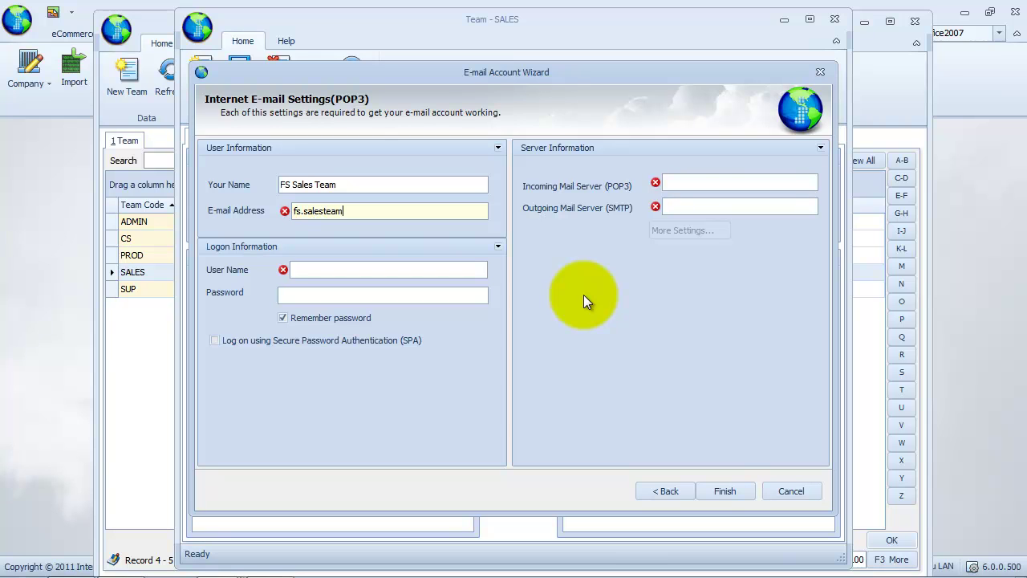
pyautogui.click(470, 270)
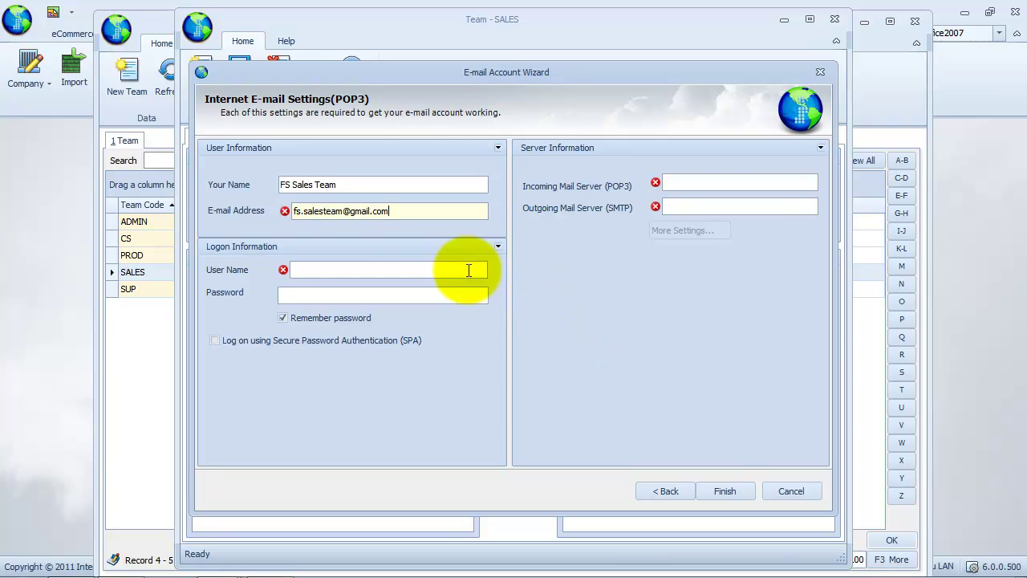
pyautogui.write('FS Sales Team')
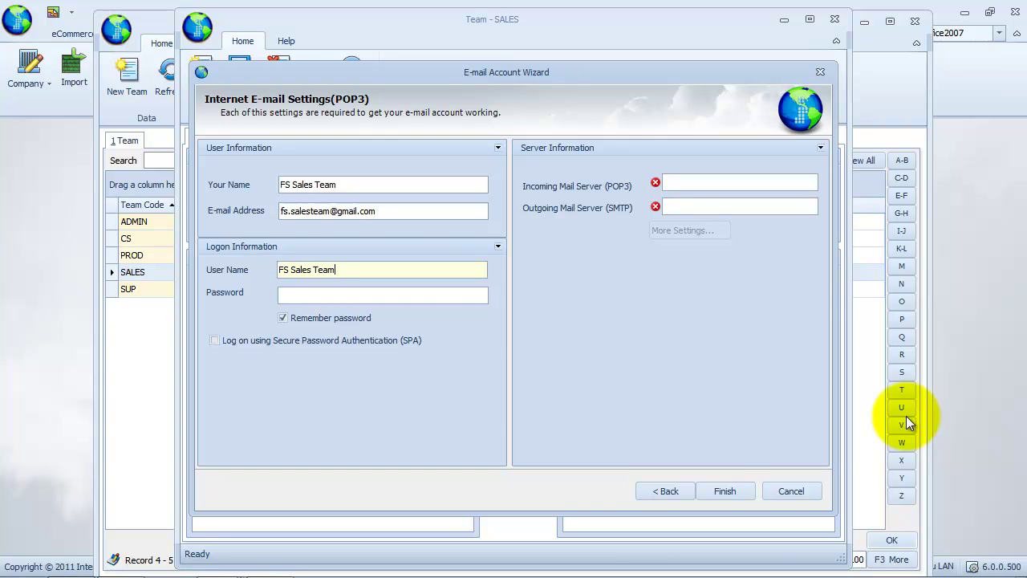
pyautogui.click(442, 297)
pyautogui.write('pass')
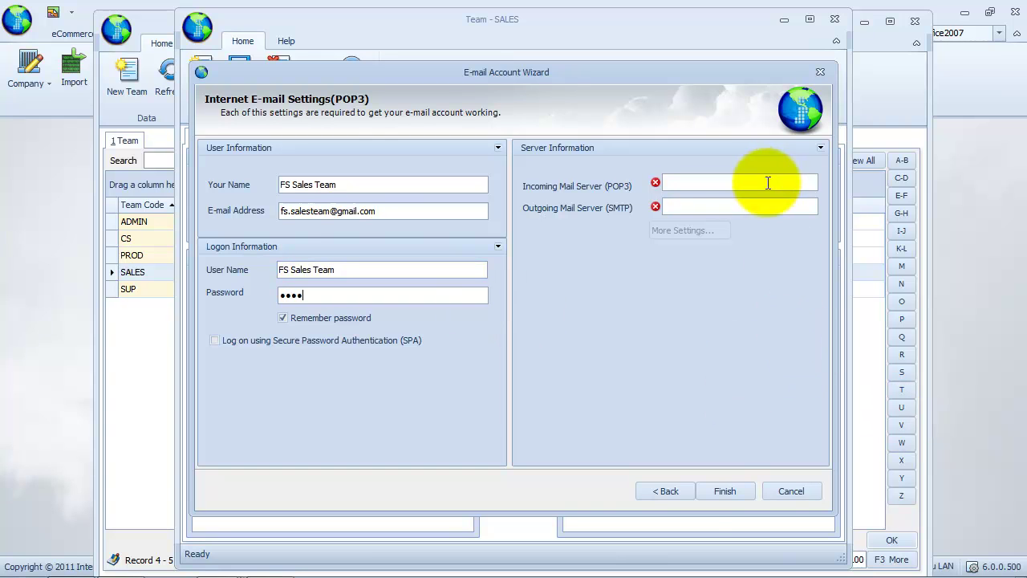
# - Set the incoming server to pop.gmail.com and the outgoing server to smtp.gmail.com
pyautogui.click(768, 182)
pyautogui.write('pop.gmail')
pyautogui.write('.com')
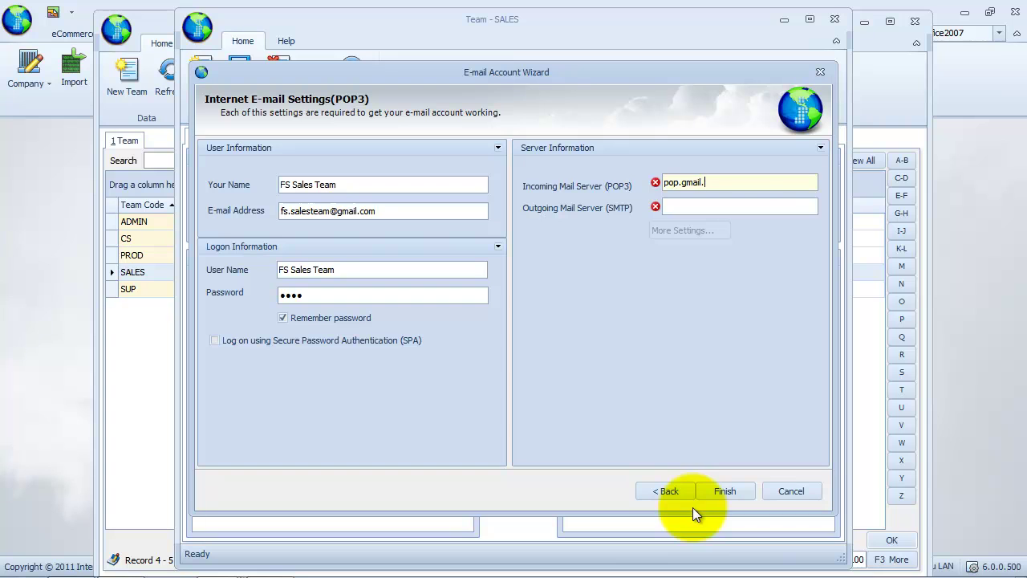
pyautogui.click(738, 206)
pyautogui.write('smtp.gmail.com')
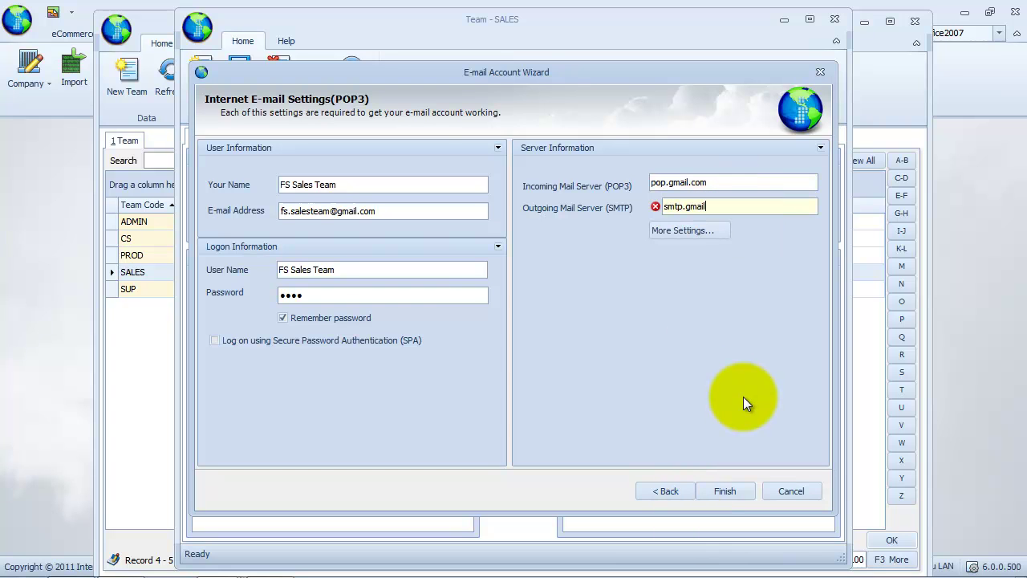
pyautogui.click(682, 230)
# - Name the account Sales Team, set organization Fairy Sales, and require SMTP authentication
pyautogui.write('Sales Team')
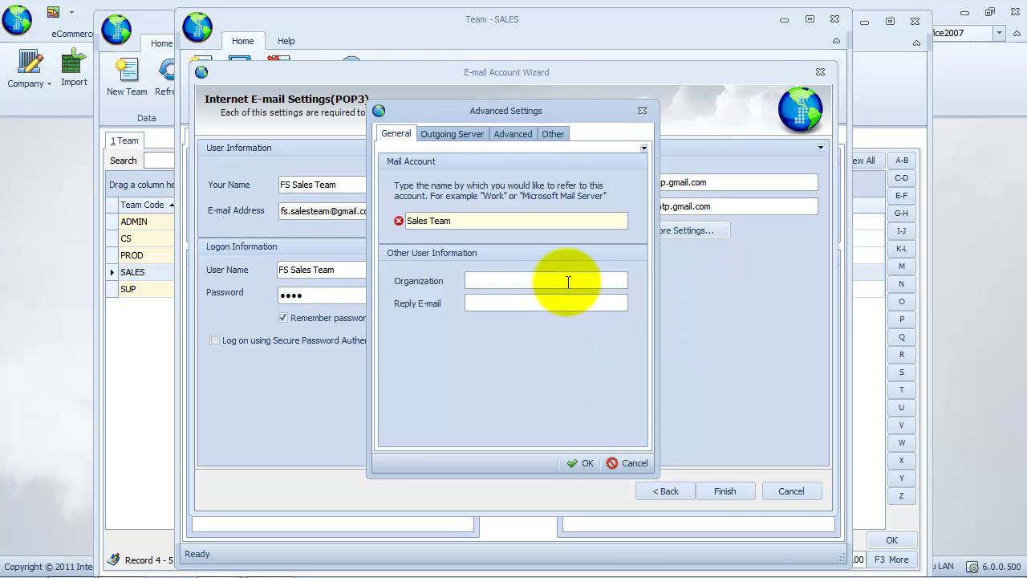
pyautogui.click(564, 280)
pyautogui.write('Fairy Sales')
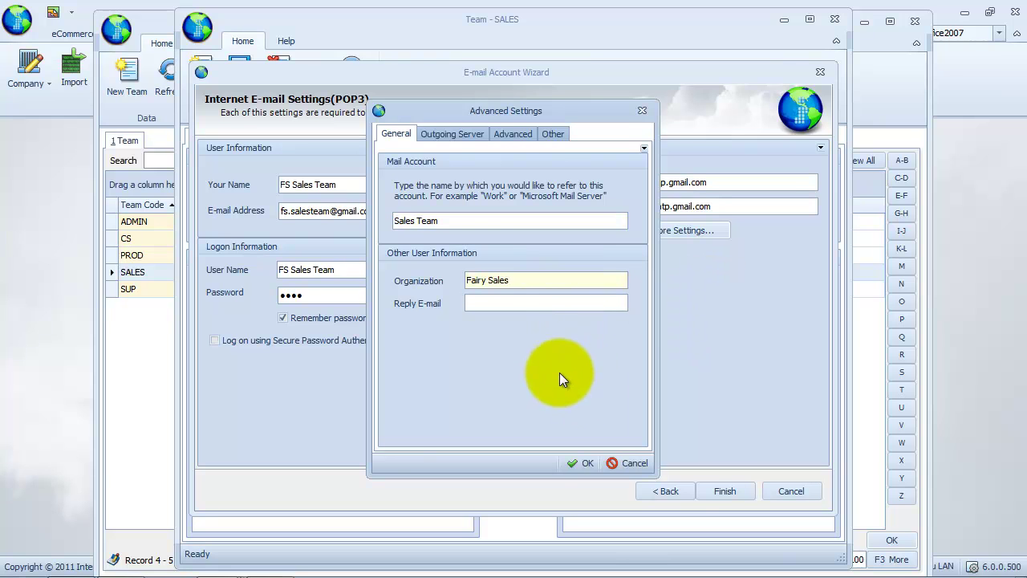
pyautogui.click(458, 134)
pyautogui.click(397, 174)
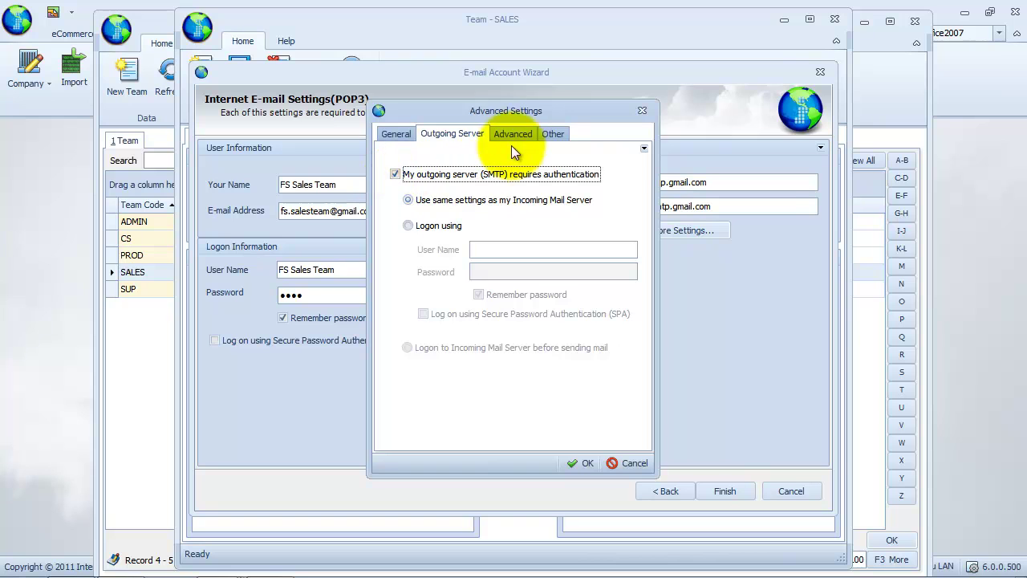
# - Set incoming port 995 and outgoing port 465 with SSL on both, then confirm
pyautogui.click(512, 135)
pyautogui.write('995')
pyautogui.click(447, 208)
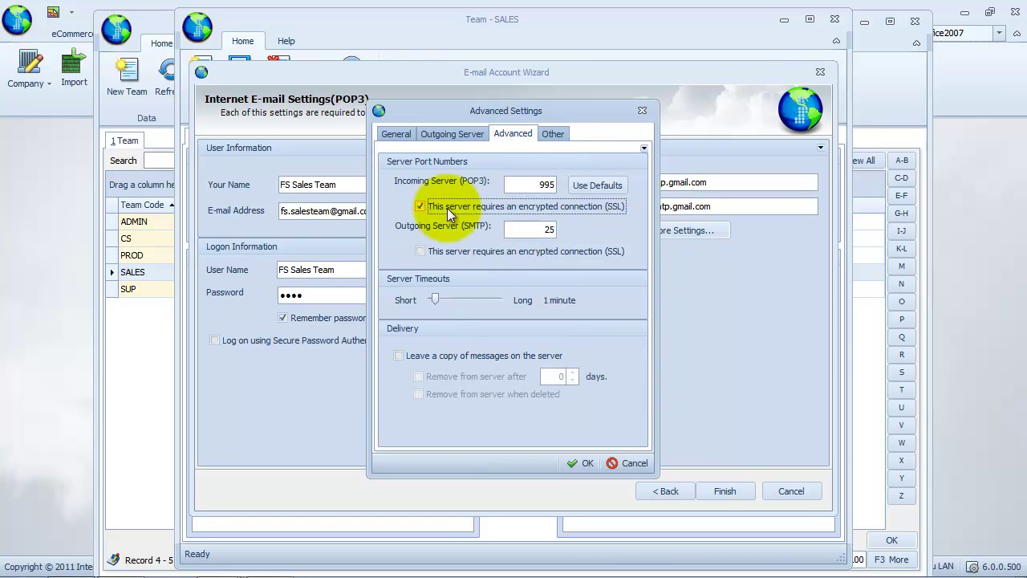
pyautogui.click(543, 230)
pyautogui.write('465')
pyautogui.click(449, 251)
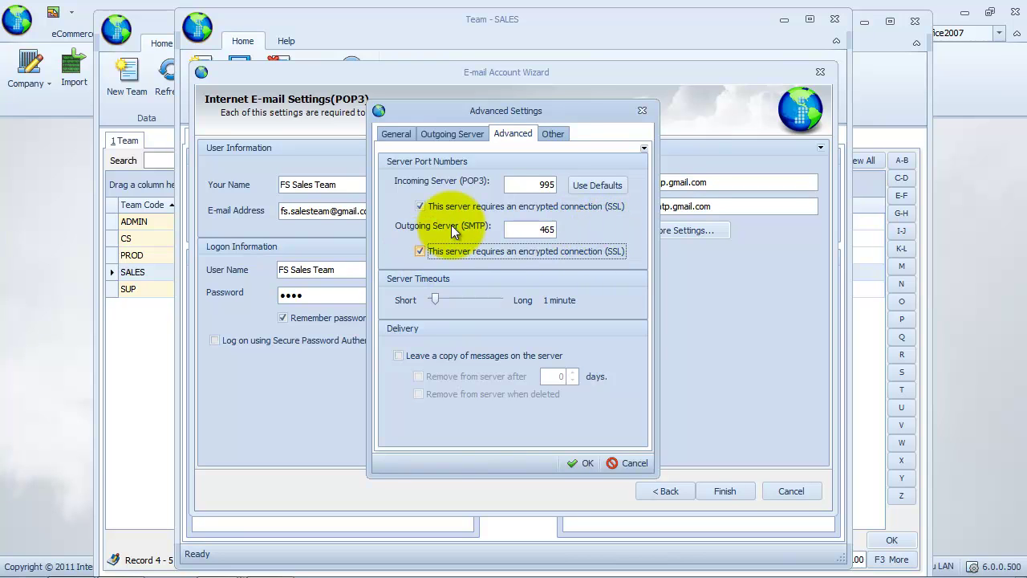
pyautogui.click(553, 134)
pyautogui.click(582, 463)
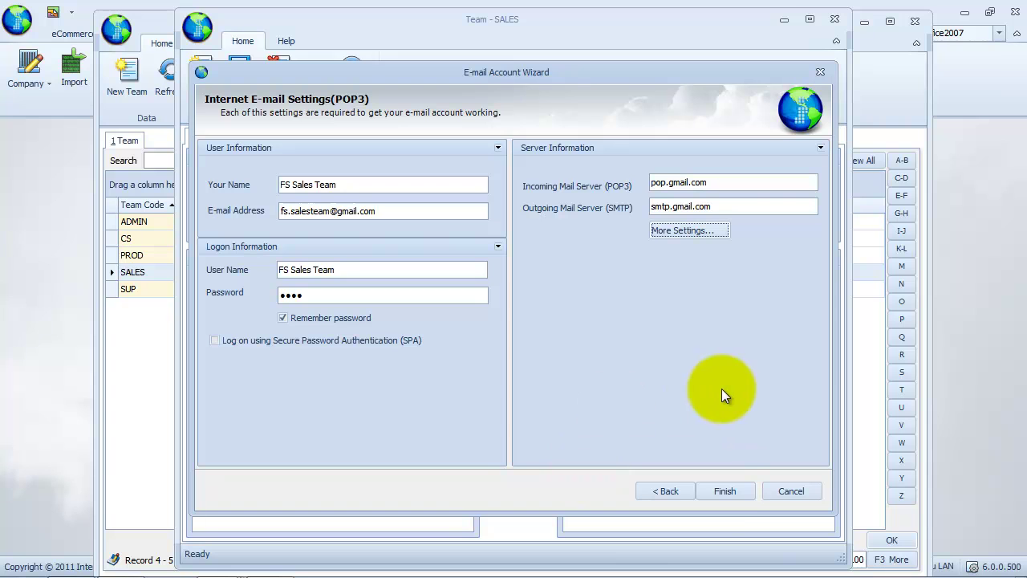
# - Finish the team's mail account, Save and Close the SALES record, and close the Team list
pyautogui.click(725, 492)
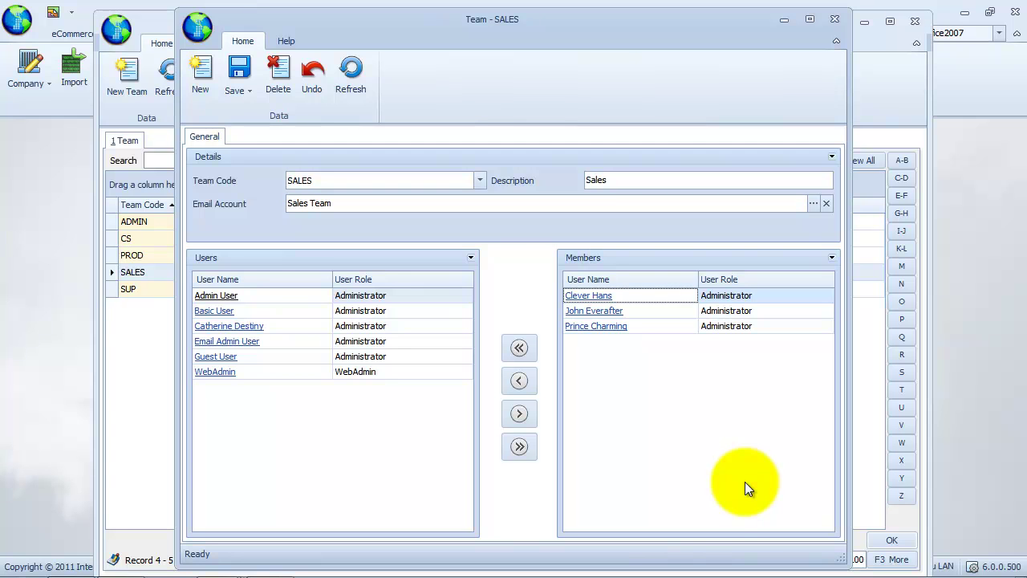
pyautogui.click(243, 95)
pyautogui.click(348, 154)
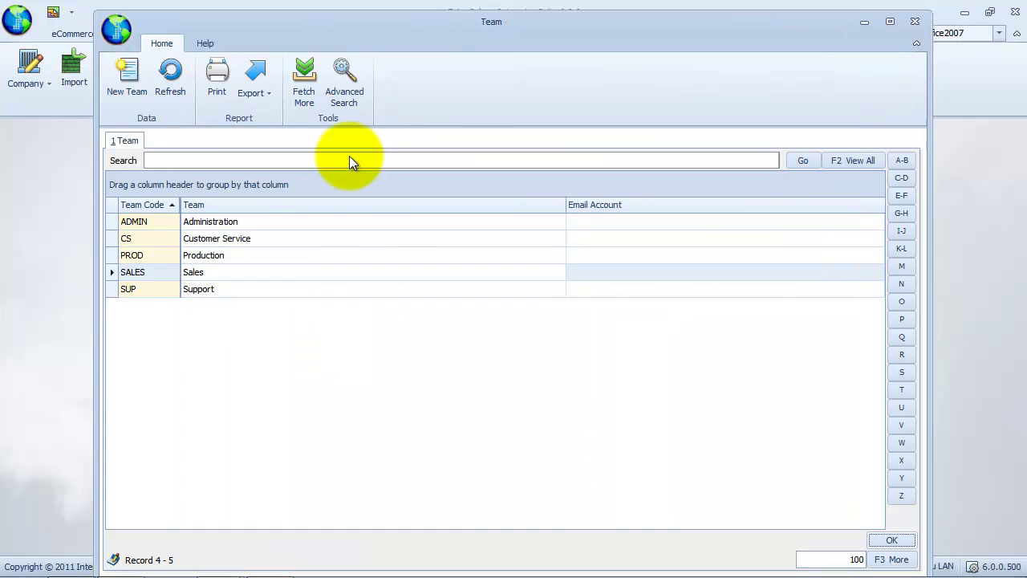
pyautogui.click(915, 21)
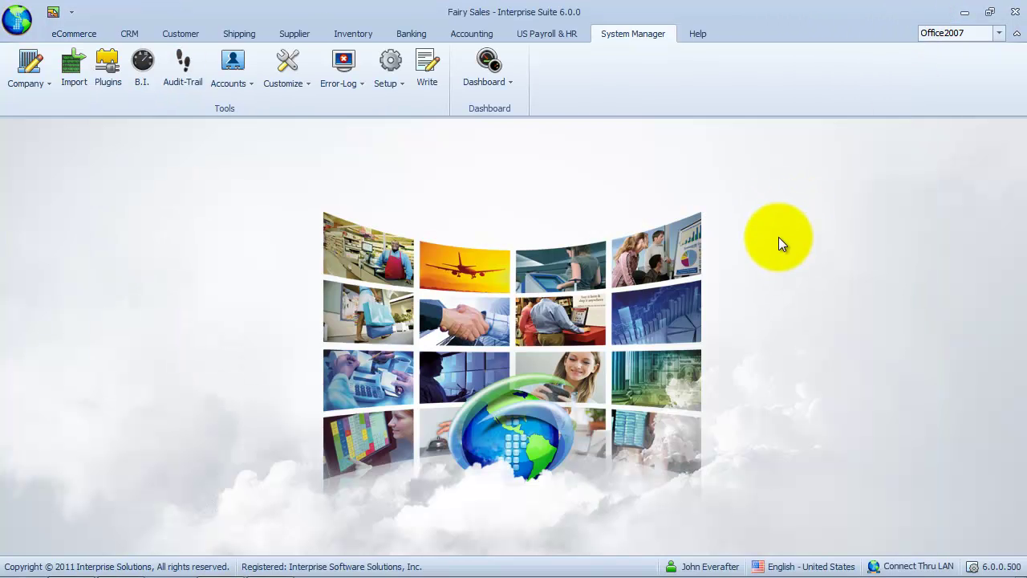
# - Sign out, log back in as the newly configured user, and open the CRM Mail inbox
pyautogui.click(16, 17)
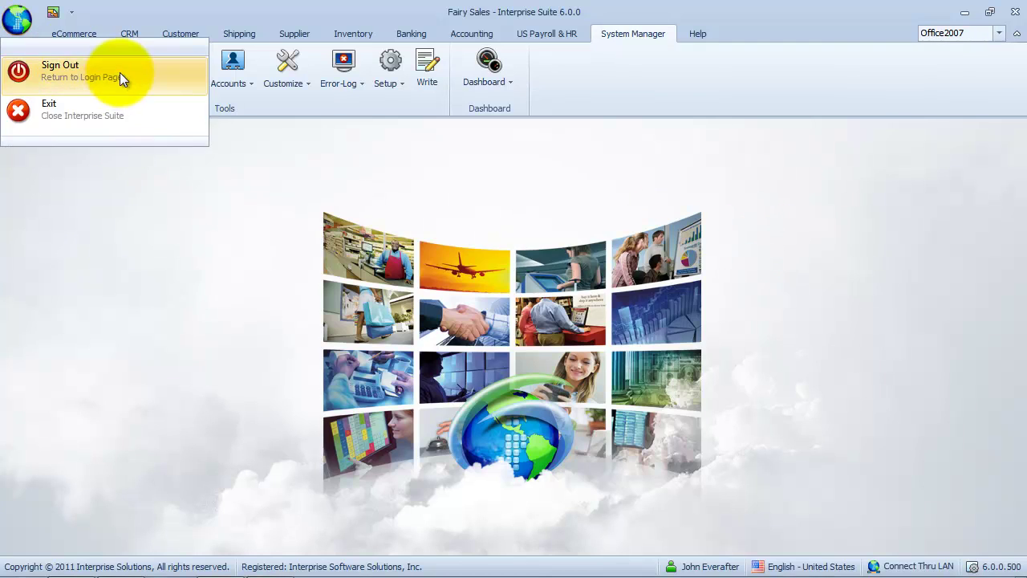
pyautogui.click(119, 73)
pyautogui.tripleClick(251, 81)
pyautogui.write('Clever Hans')
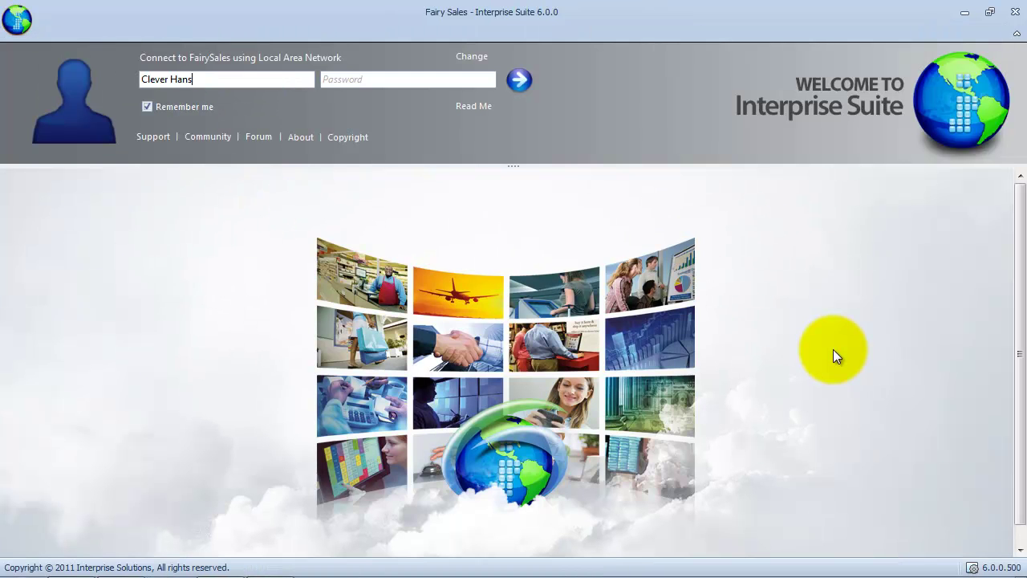
pyautogui.click(443, 86)
pyautogui.write('12345')
pyautogui.press('Return')
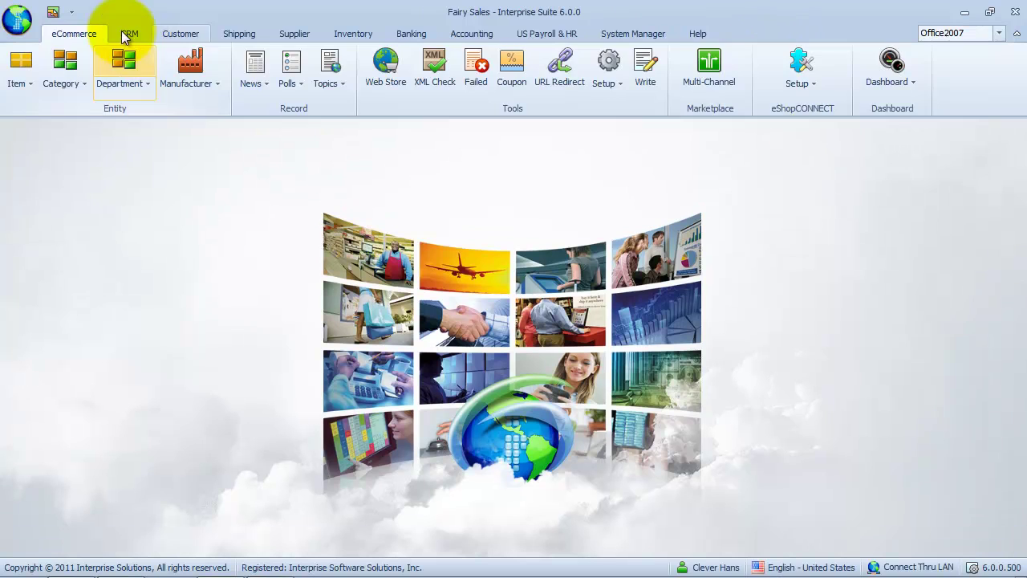
pyautogui.click(130, 35)
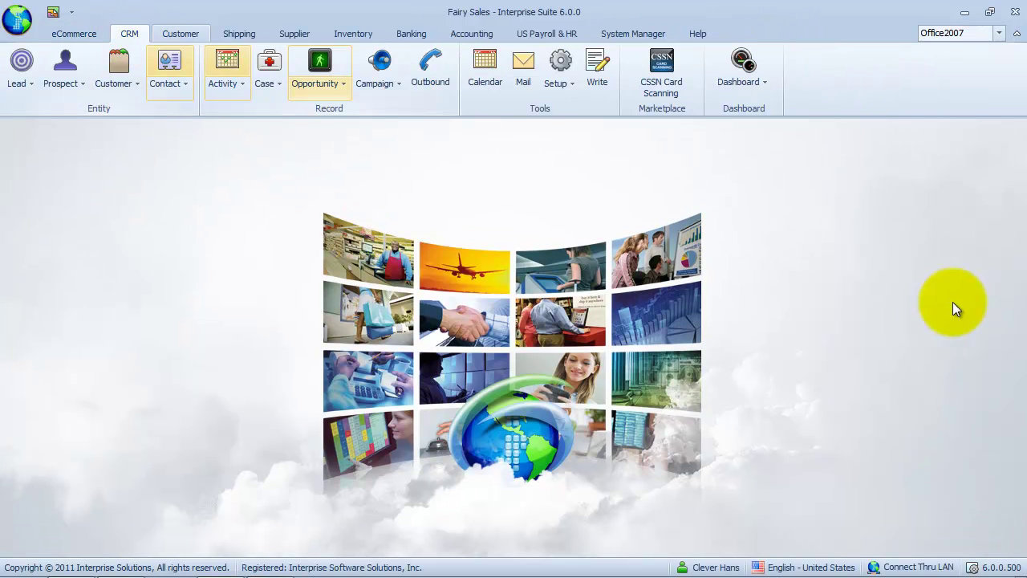
pyautogui.click(525, 82)
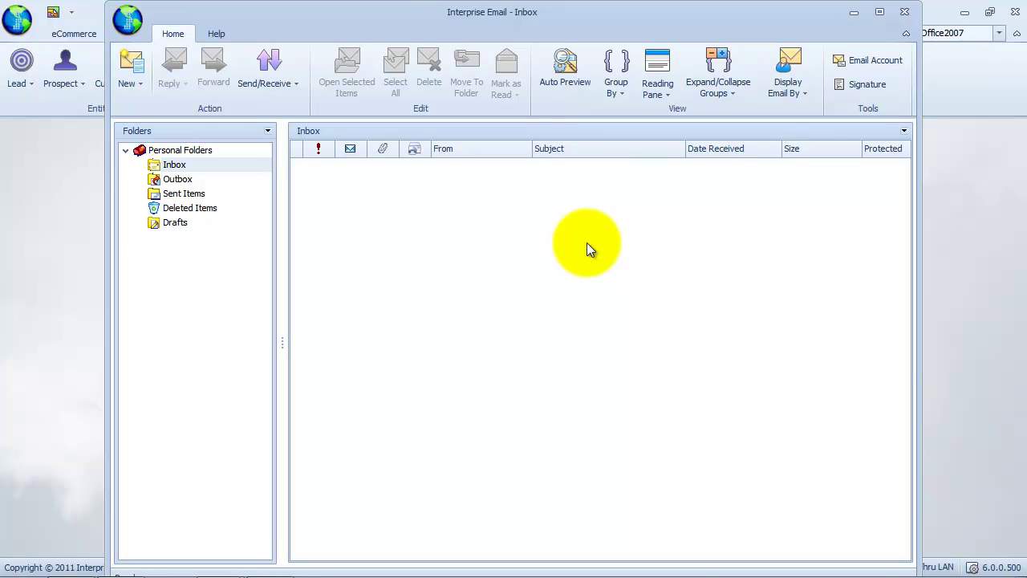
pyautogui.click(866, 63)
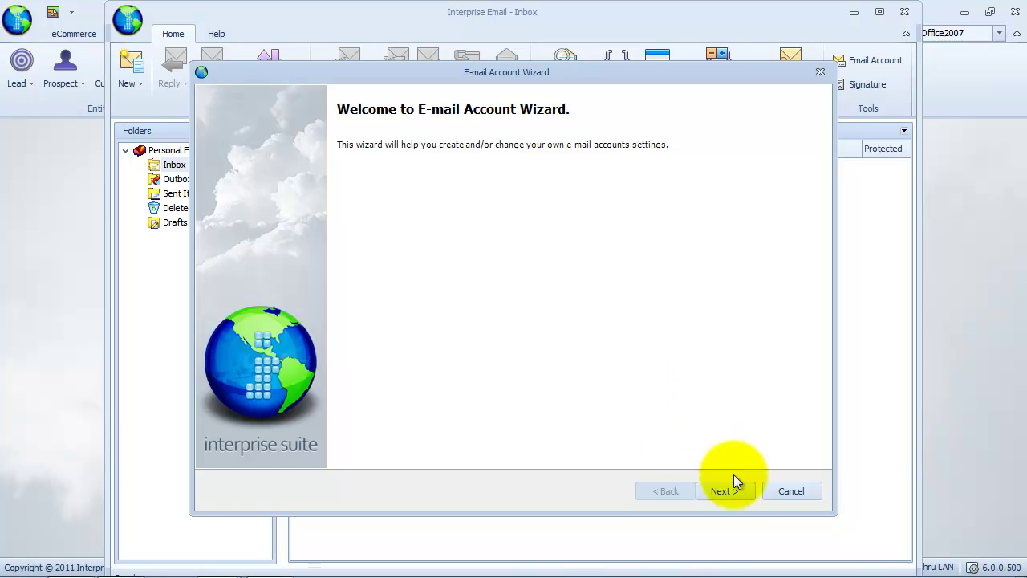
pyautogui.click(735, 491)
pyautogui.click(530, 189)
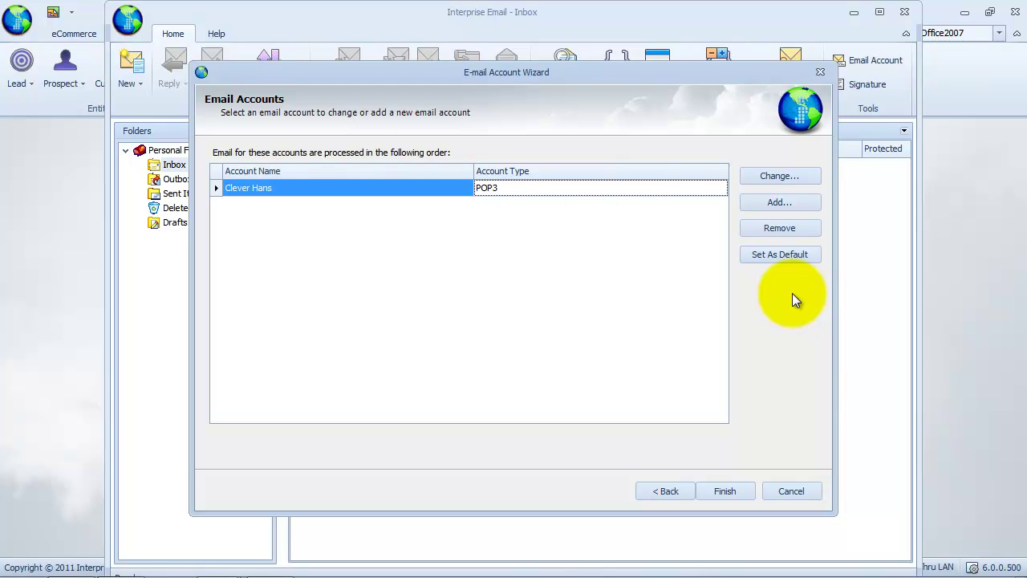
pyautogui.press('Return')
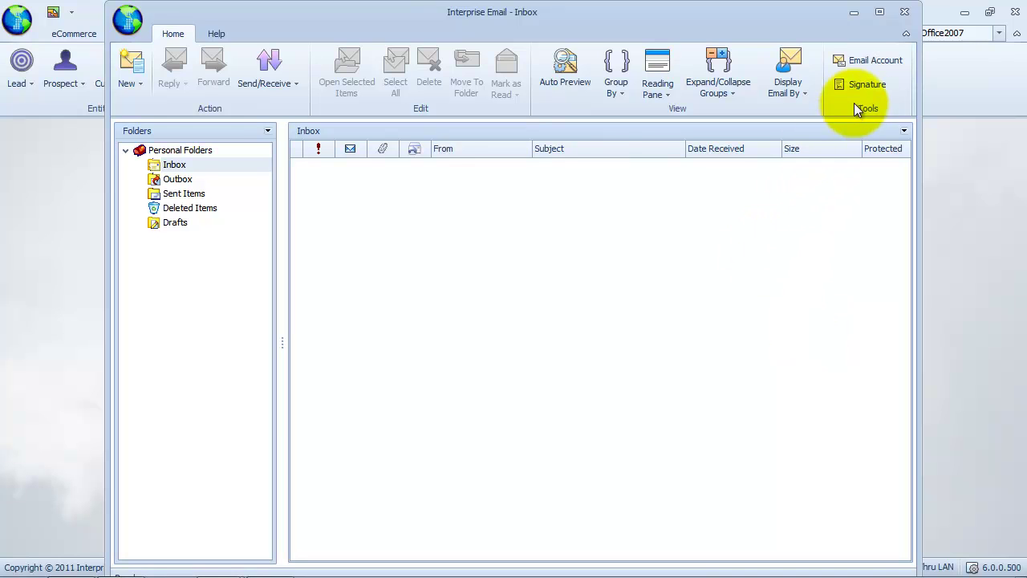
# - Start a new email signature and name it after the user
pyautogui.click(874, 87)
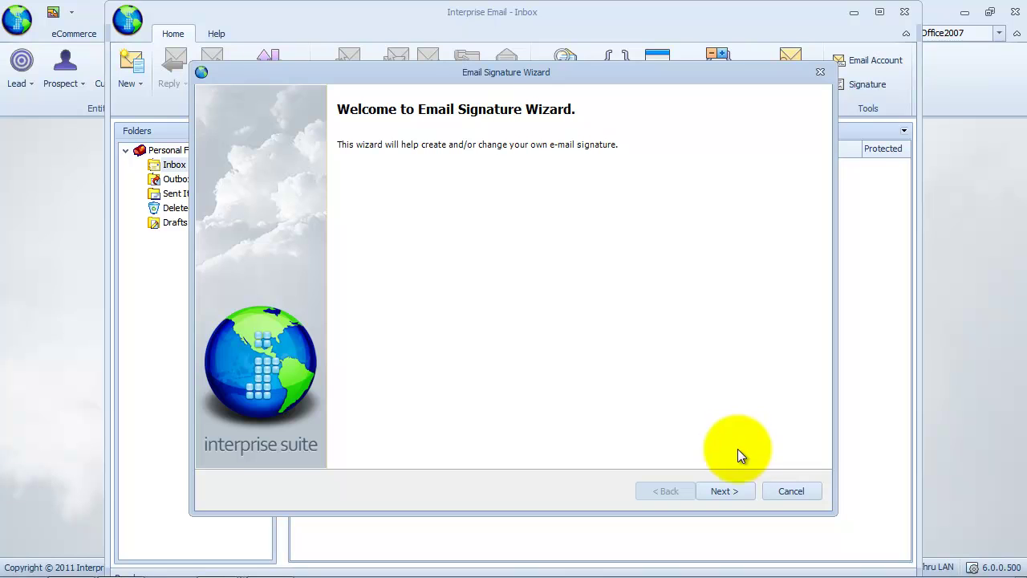
pyautogui.click(733, 491)
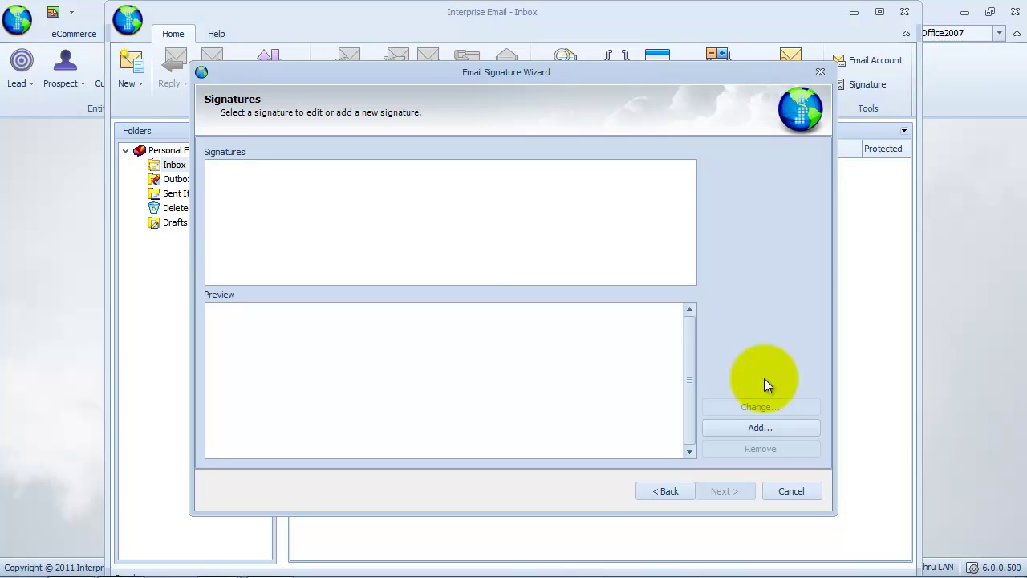
pyautogui.click(799, 427)
pyautogui.write('Clever Hans')
# - Paste the signature text 'Always at your service,' with name, sales title and address
pyautogui.click(690, 383)
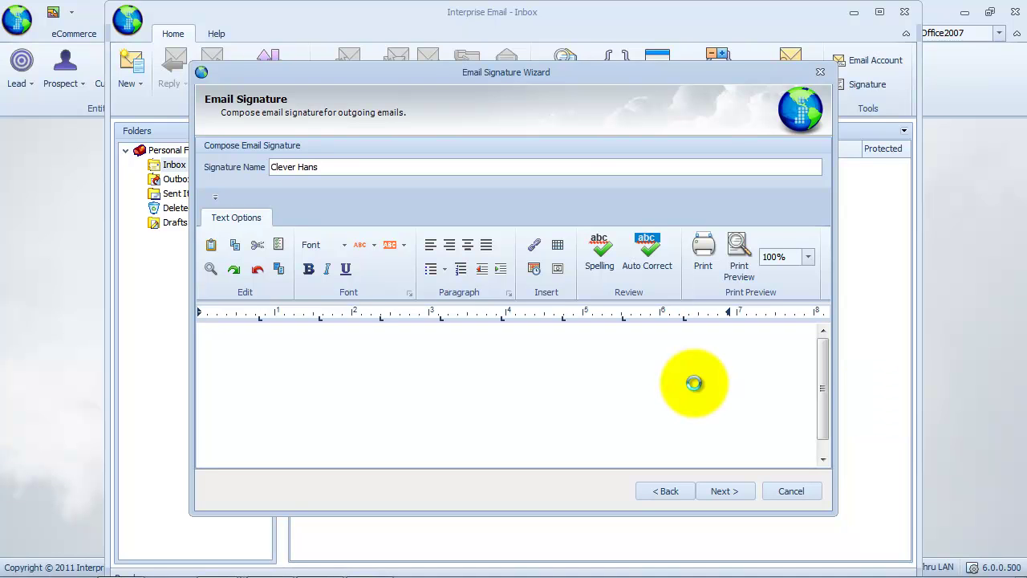
pyautogui.moveTo(820, 393); pyautogui.dragTo(820, 361)
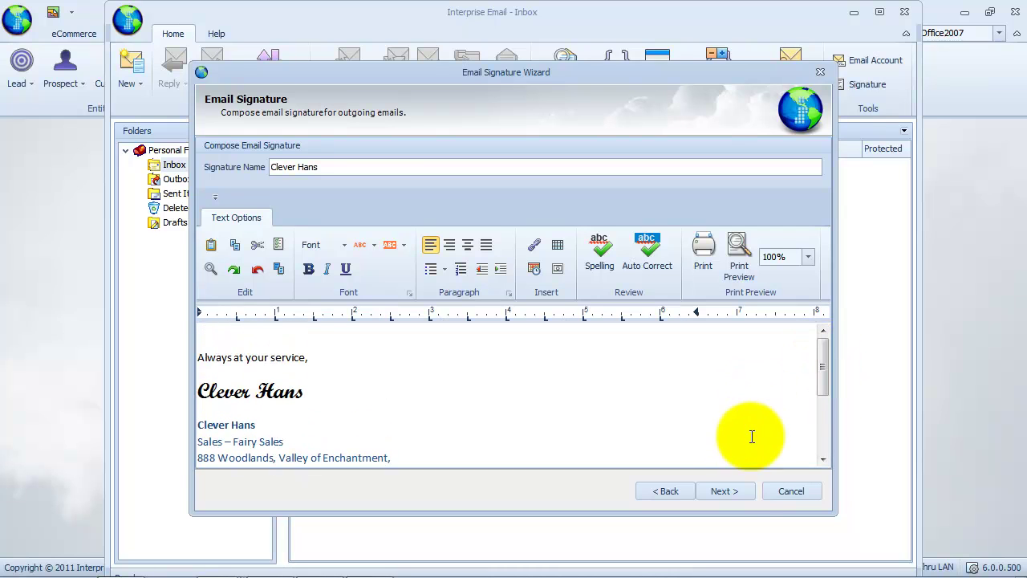
pyautogui.click(744, 492)
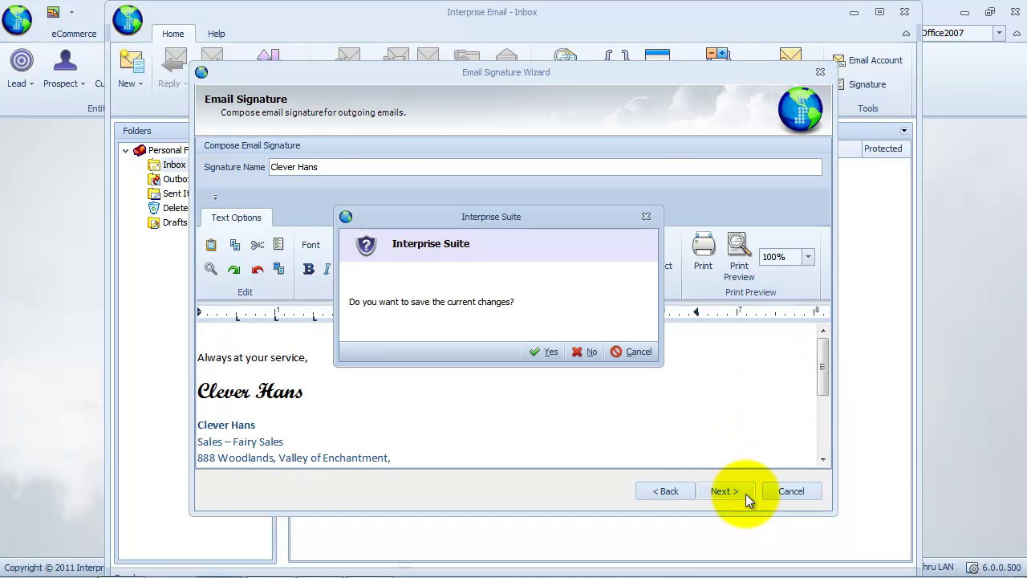
# - Save the new signature and choose it as the POP3 account's default signature
pyautogui.click(548, 354)
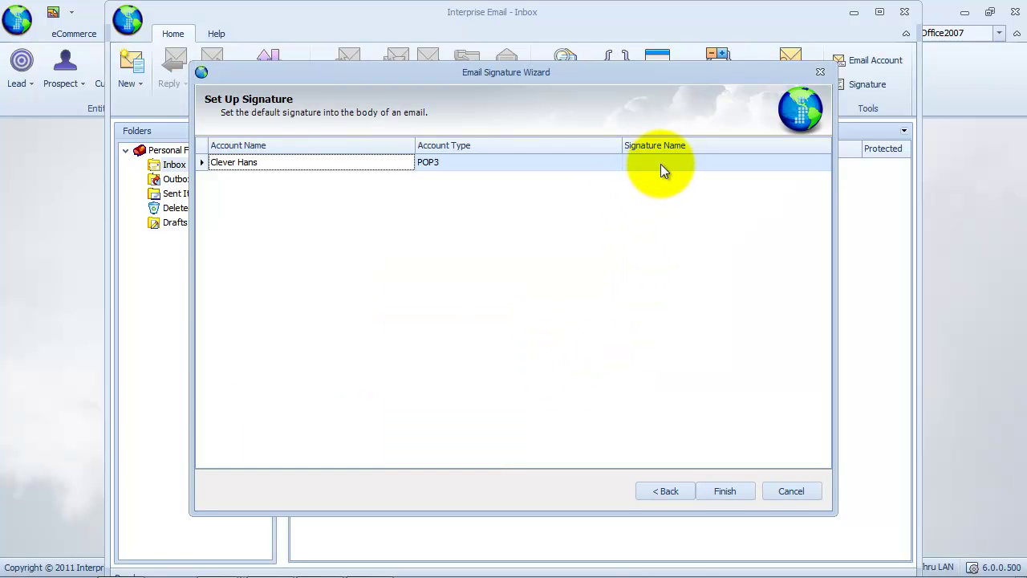
pyautogui.click(661, 164)
pyautogui.click(822, 162)
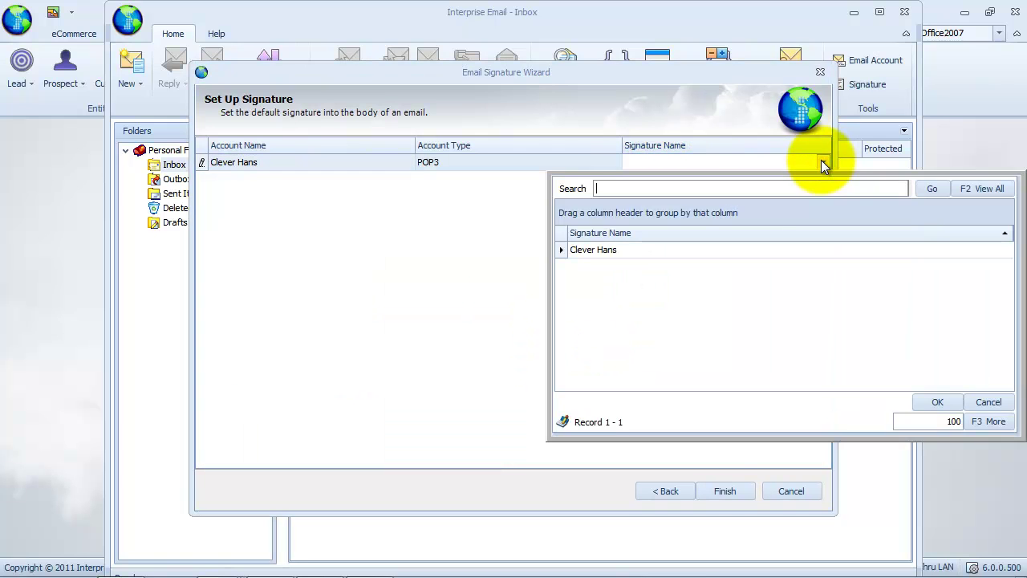
pyautogui.click(667, 252)
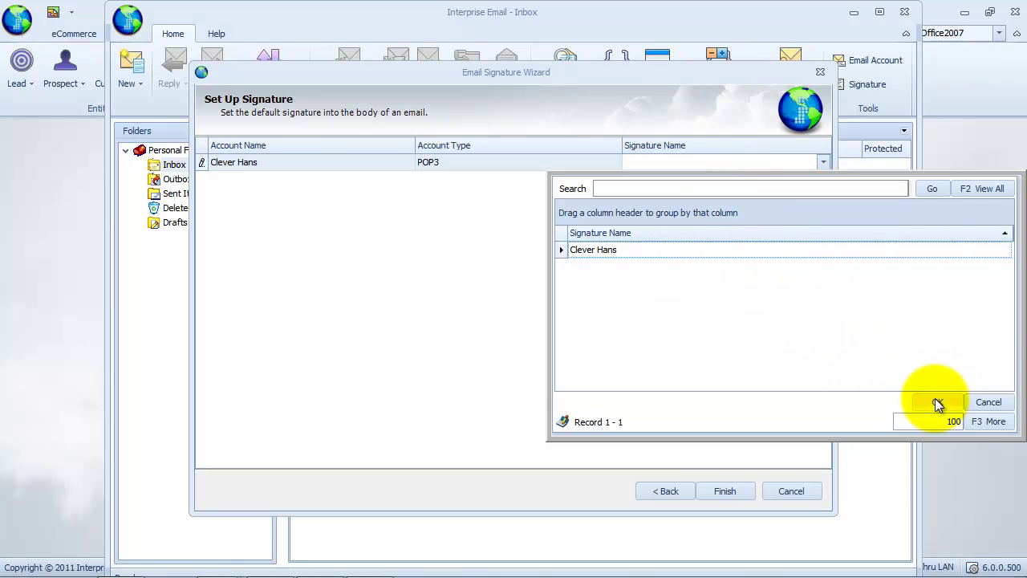
pyautogui.click(935, 402)
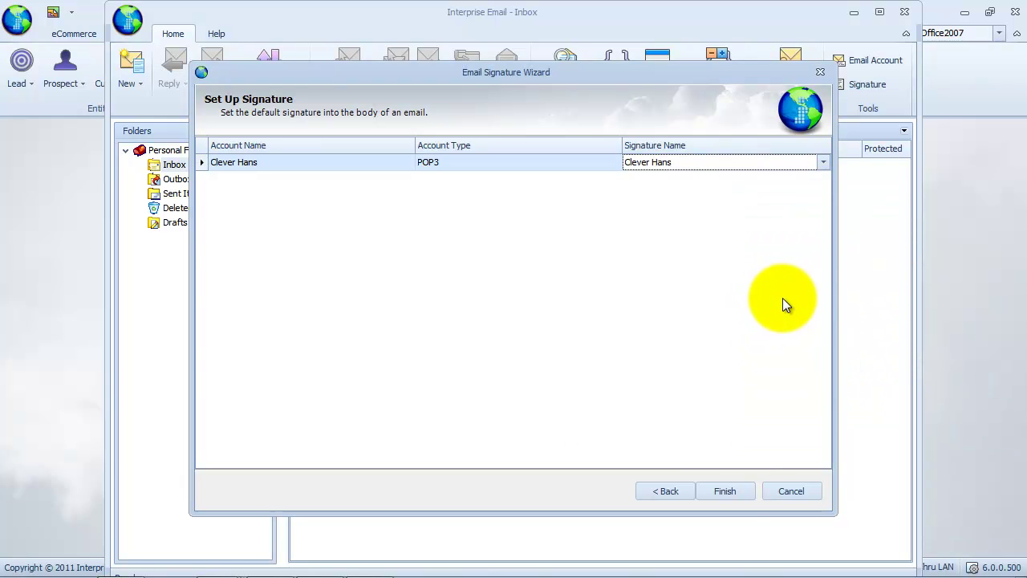
# - Finish the signature wizard and start a new mail message
pyautogui.click(740, 491)
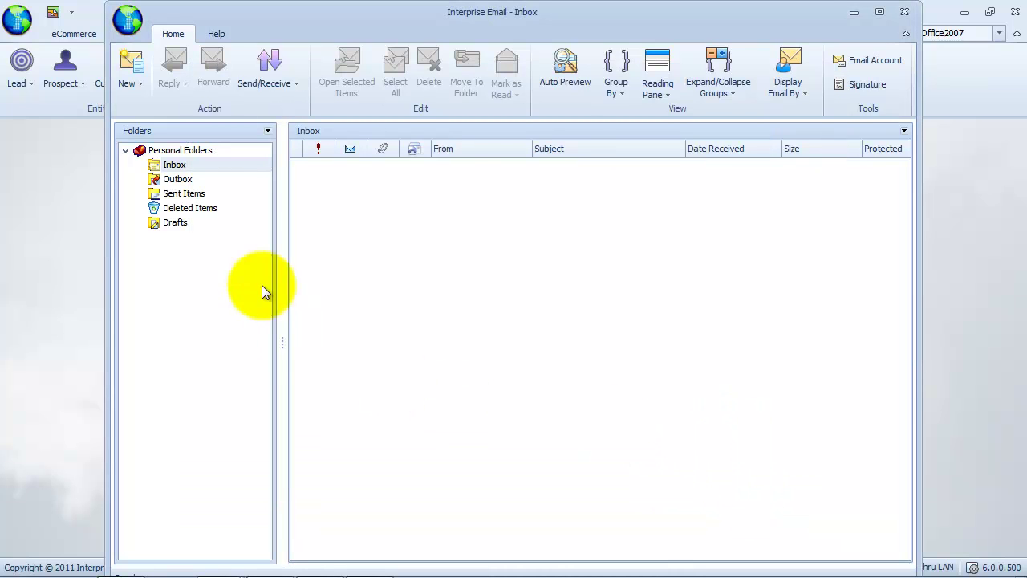
pyautogui.click(138, 88)
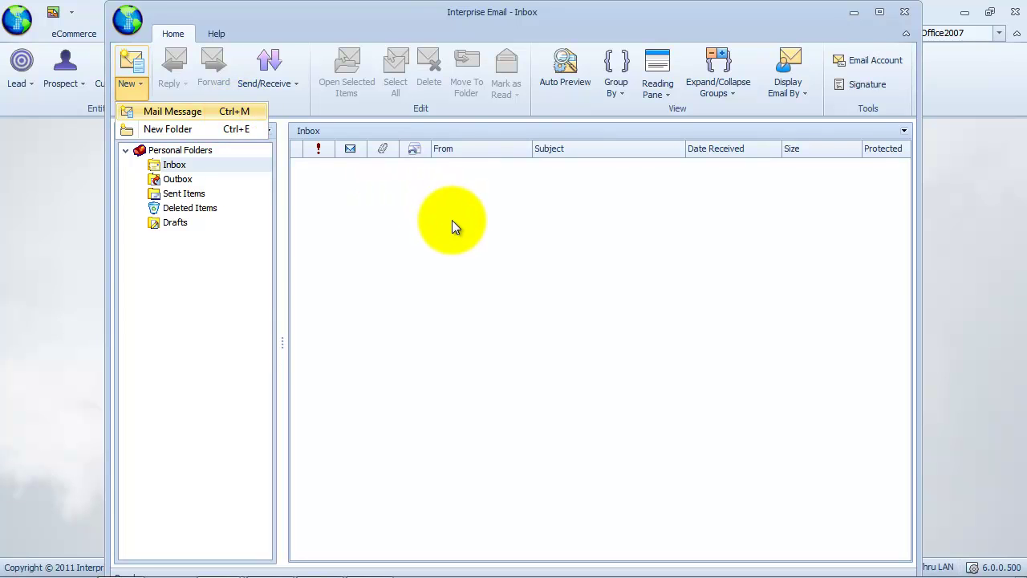
pyautogui.press('Return')
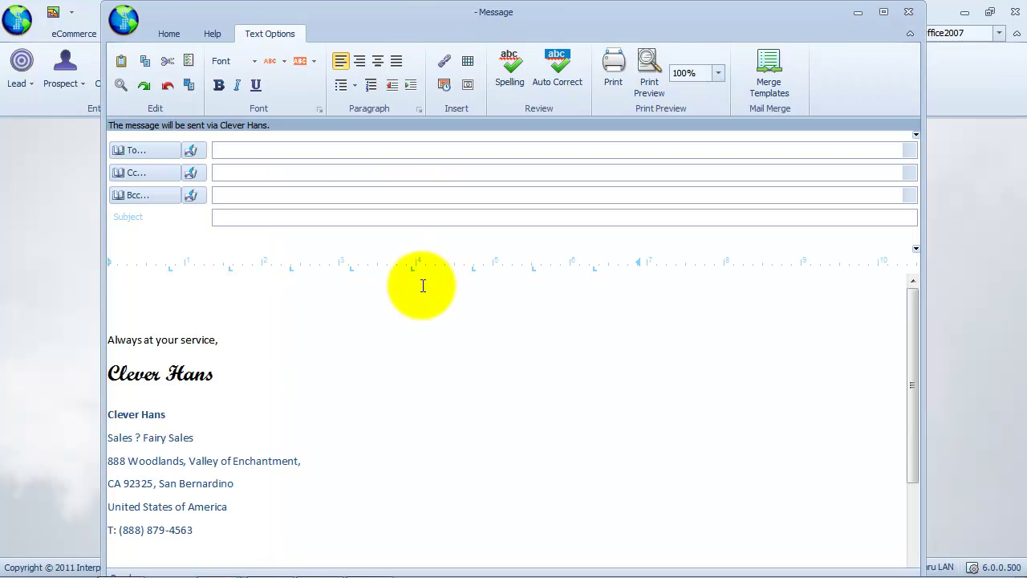